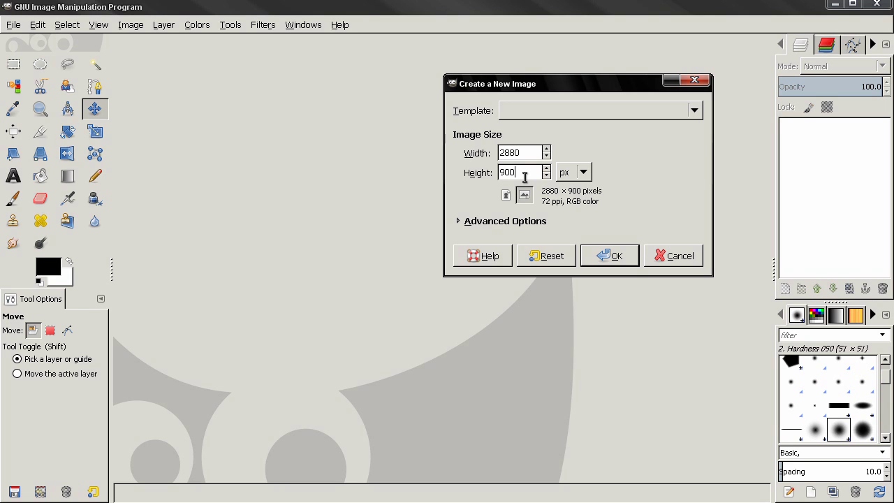
- Confirm the 2880×1800 new image and fill its Background layer with the black foreground colour
{"action": "left_click", "coordinate": [597, 252]}
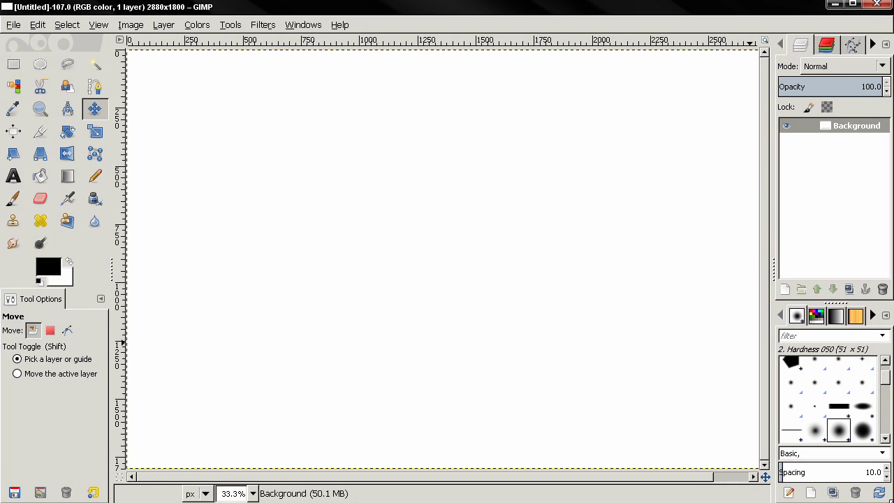
{"action": "key", "text": "minus"}
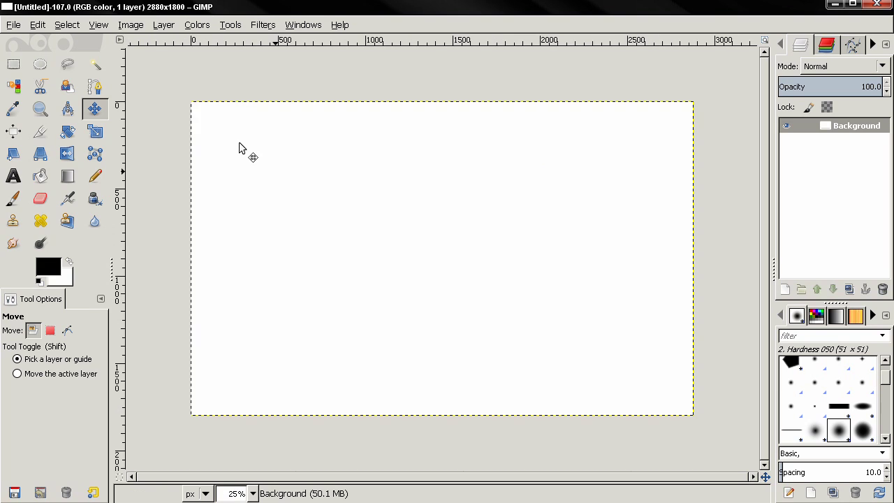
{"action": "left_click", "coordinate": [60, 26]}
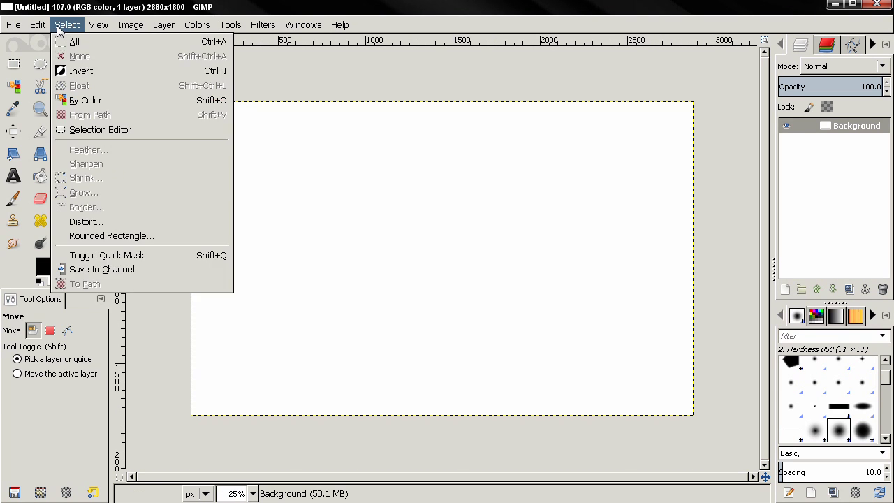
{"action": "left_click", "coordinate": [63, 228]}
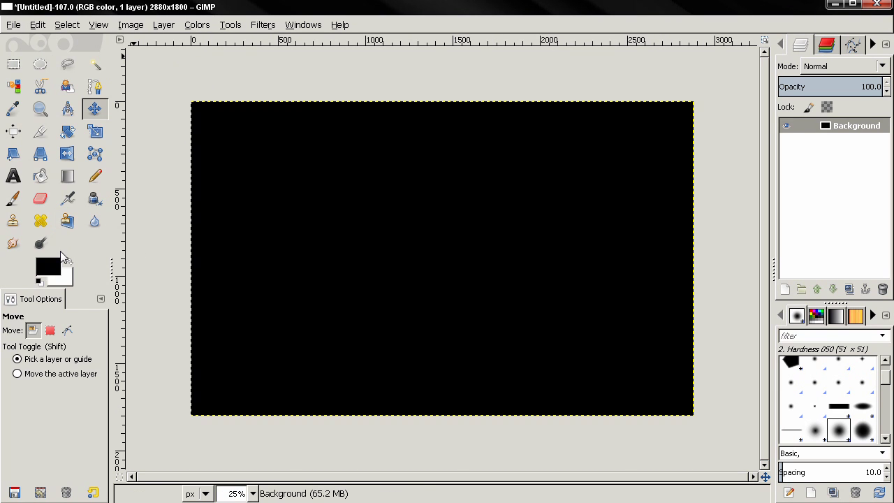
{"action": "left_click", "coordinate": [765, 40]}
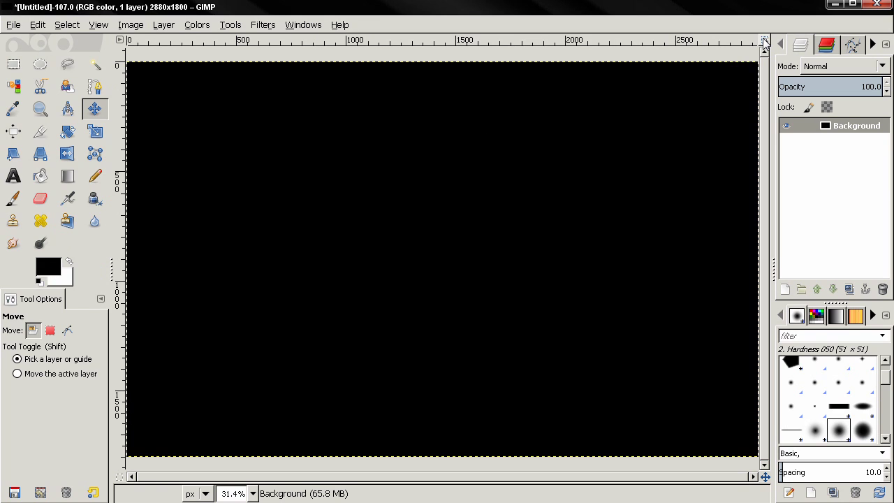
- Type 'GIMP' on the canvas as white, bold text at font size 800
{"action": "left_click", "coordinate": [14, 177]}
{"action": "left_click", "coordinate": [393, 233]}
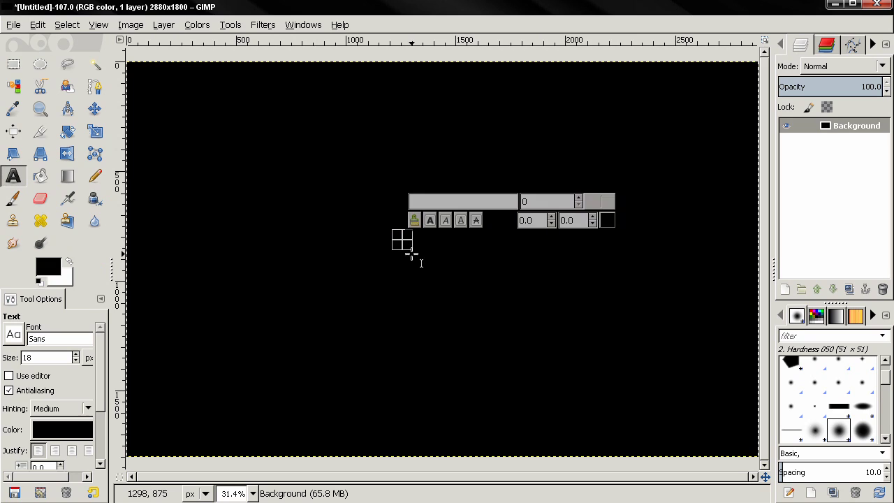
{"action": "type", "text": "GIMP"}
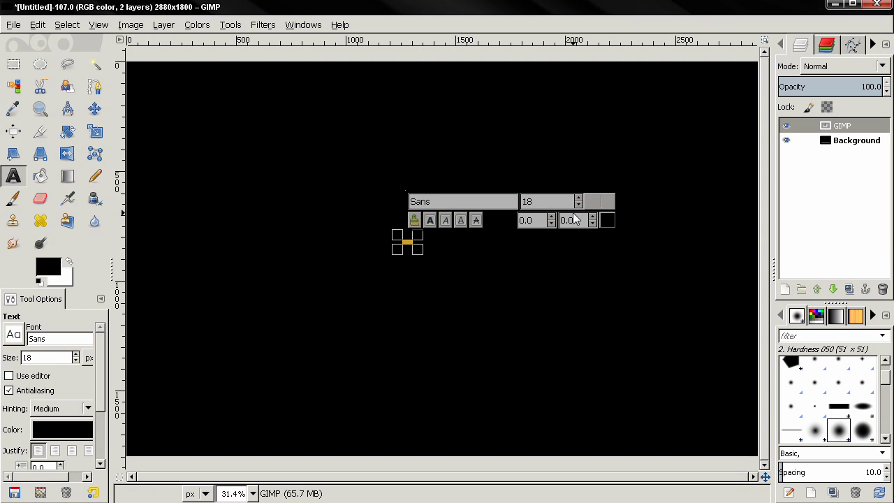
{"action": "left_click", "coordinate": [607, 220]}
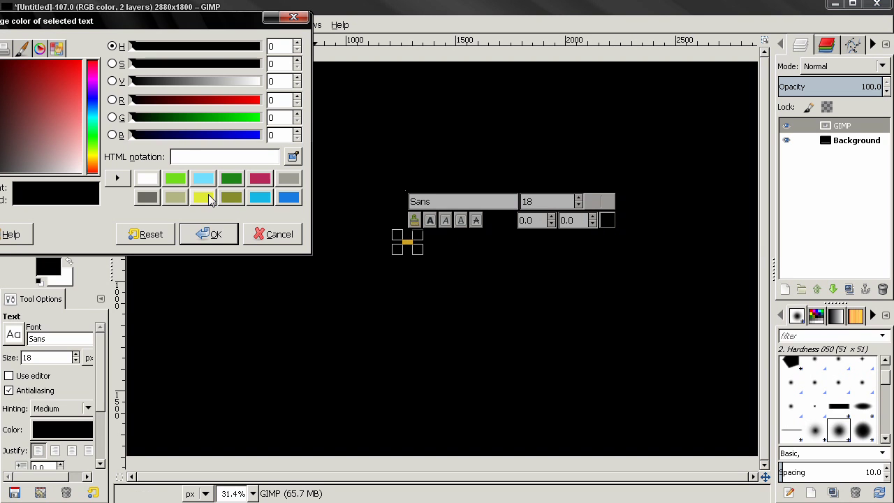
{"action": "left_click", "coordinate": [147, 179]}
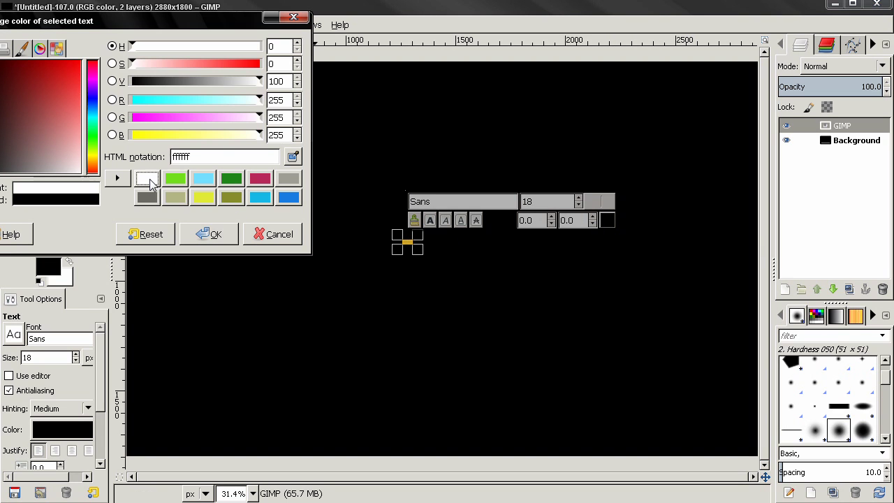
{"action": "left_click", "coordinate": [206, 234]}
{"action": "double_click", "coordinate": [539, 203]}
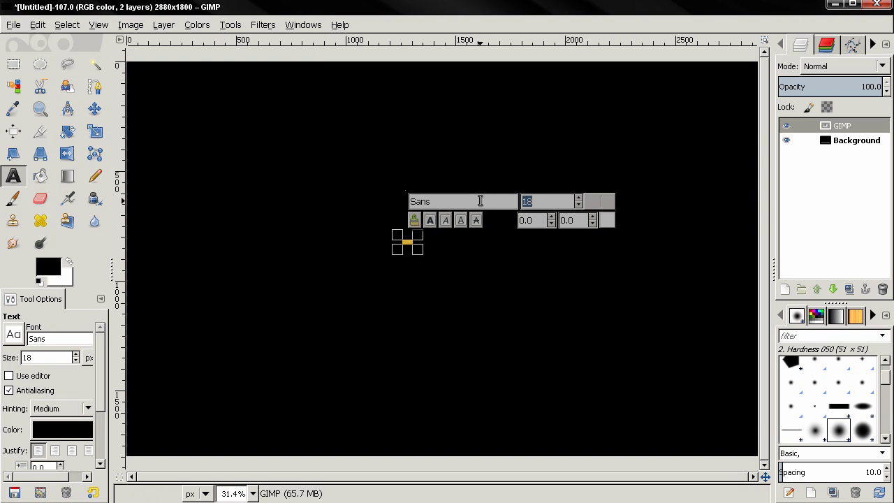
{"action": "type", "text": "4"}
{"action": "type", "text": "00"}
{"action": "key", "text": "Return"}
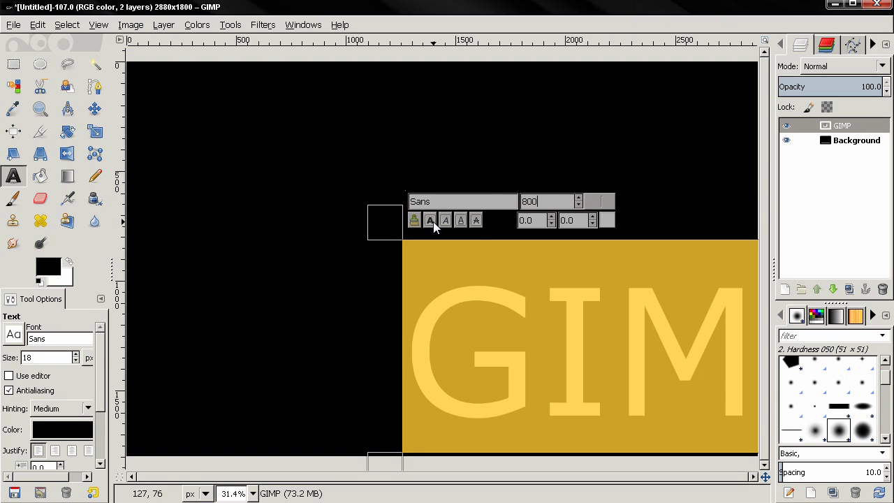
{"action": "left_click", "coordinate": [431, 220]}
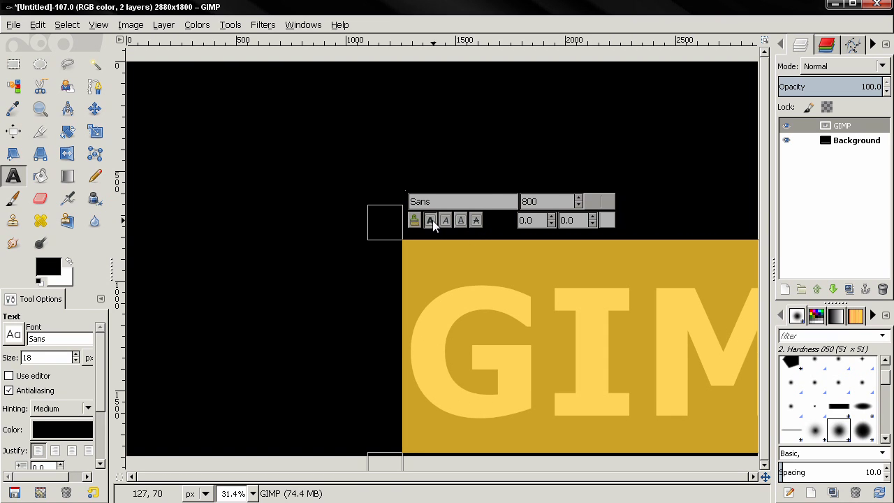
- Centre the GIMP text layer horizontally and vertically against the background with the Align tool
{"action": "left_click", "coordinate": [95, 111]}
{"action": "left_click_drag", "start_coordinate": [505, 308], "coordinate": [286, 224]}
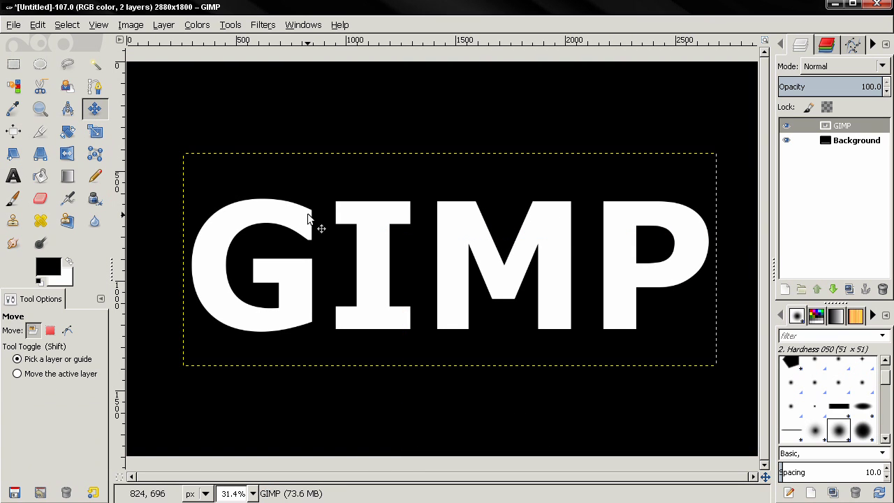
{"action": "key", "text": "shift+m"}
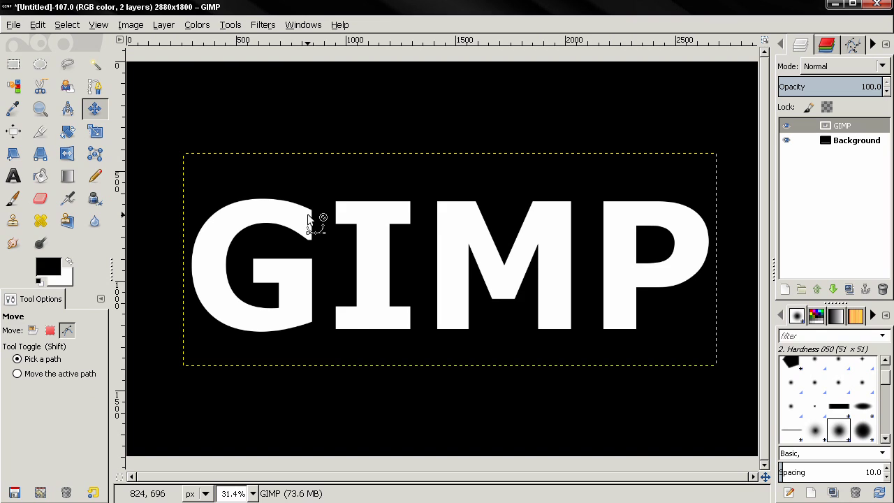
{"action": "key", "text": "minus"}
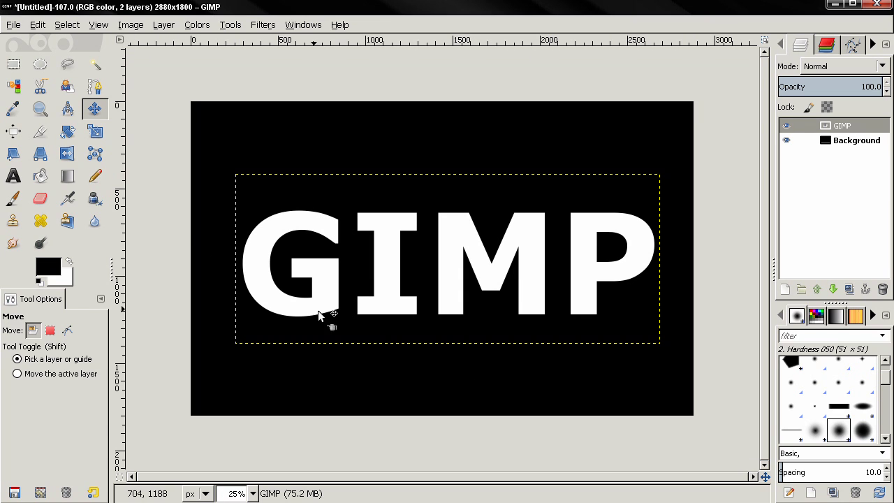
{"action": "left_click", "coordinate": [13, 130]}
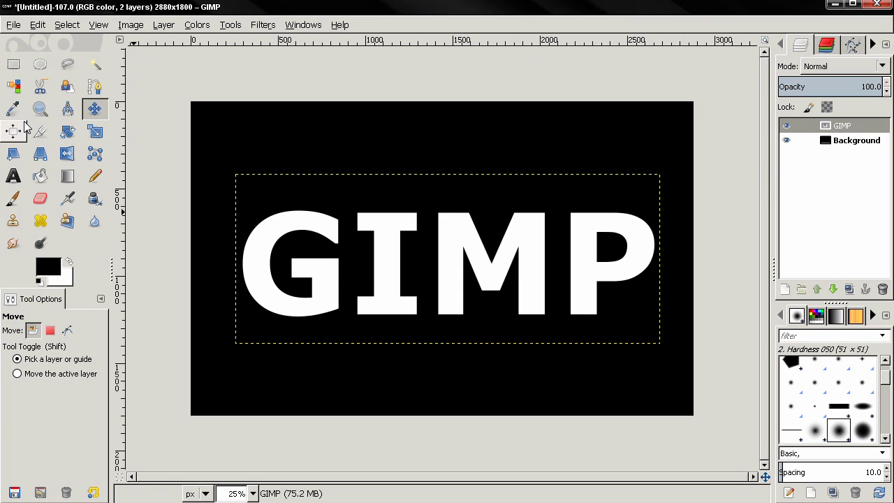
{"action": "left_click", "coordinate": [206, 147]}
{"action": "left_click", "coordinate": [259, 270], "text": "shift"}
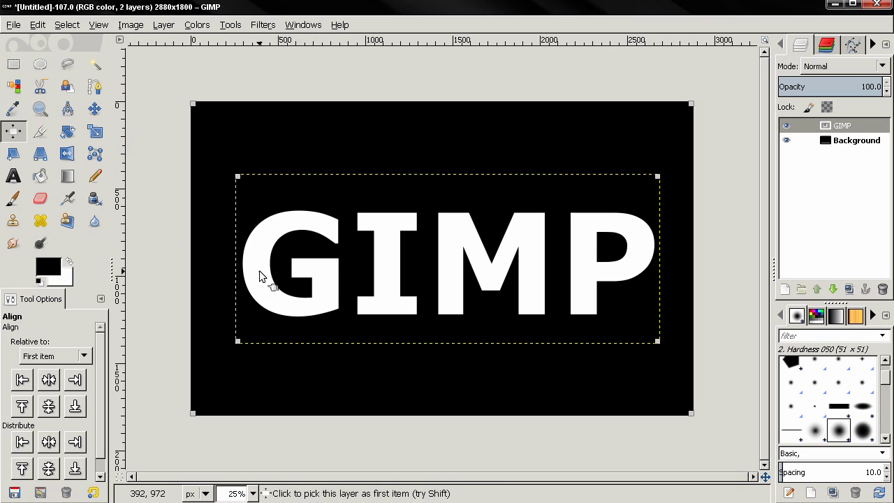
{"action": "left_click", "coordinate": [48, 379]}
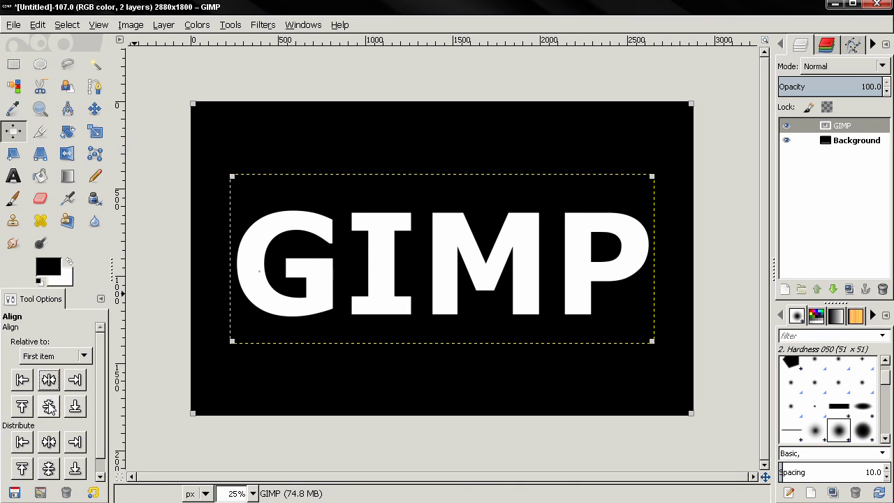
{"action": "left_click", "coordinate": [49, 405]}
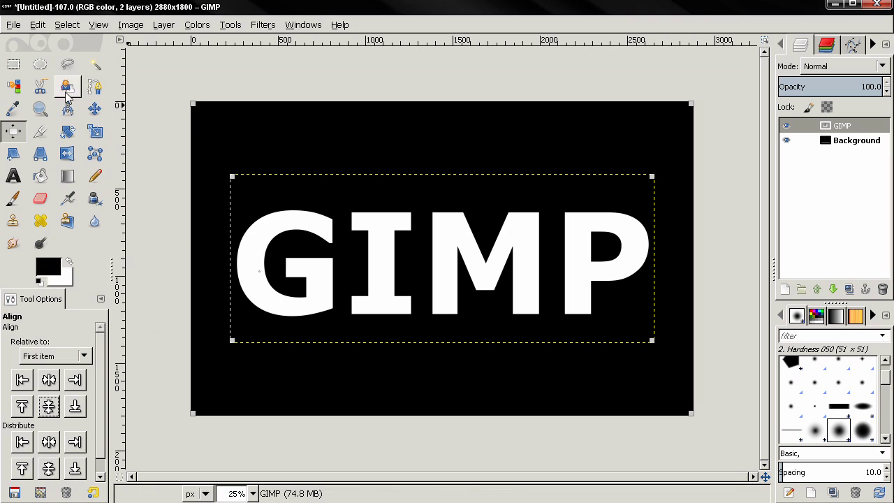
{"action": "left_click", "coordinate": [94, 108]}
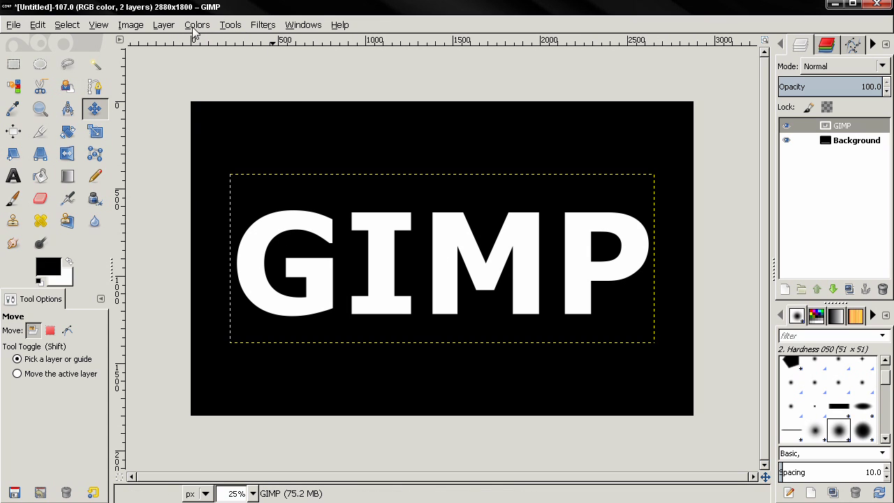
- Enlarge the text layer to image size and delete the white letters inside their outline selection
{"action": "left_click", "coordinate": [163, 24]}
{"action": "left_click", "coordinate": [220, 275]}
{"action": "left_click", "coordinate": [764, 43]}
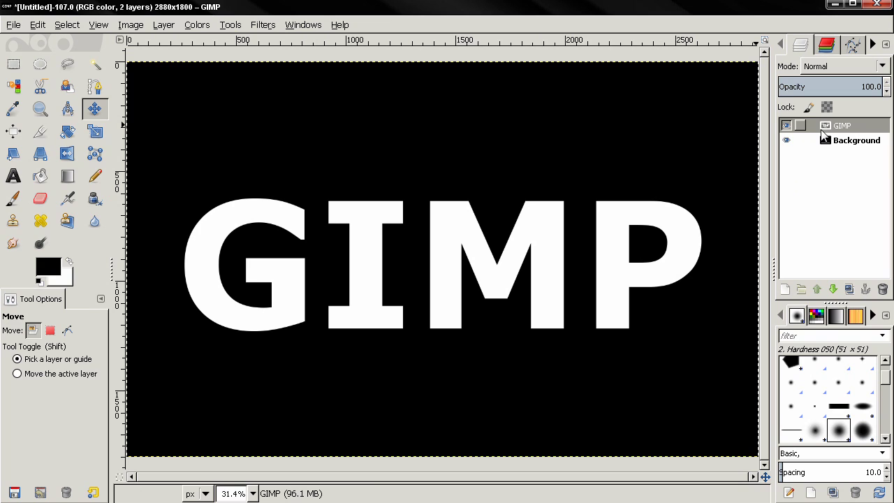
{"action": "right_click", "coordinate": [828, 132]}
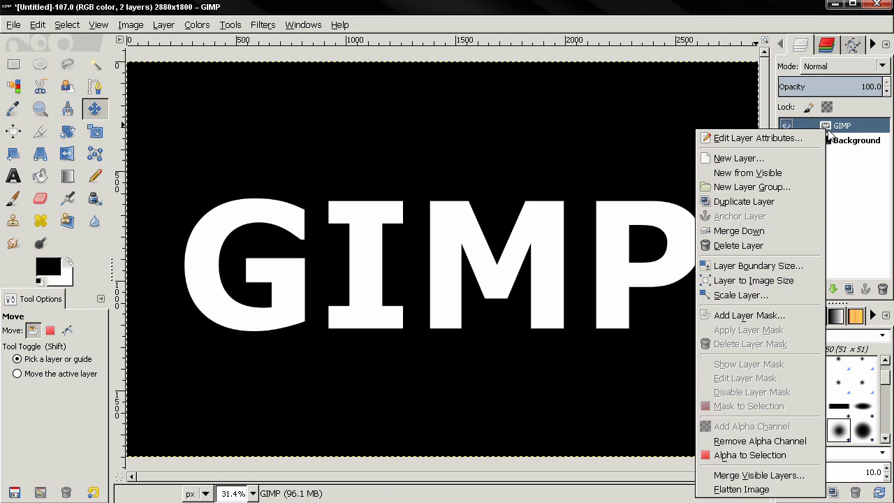
{"action": "left_click", "coordinate": [756, 455]}
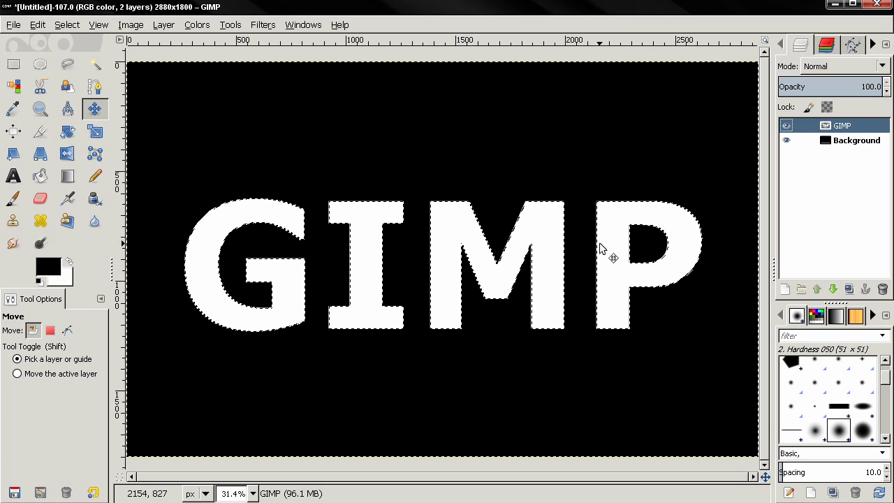
{"action": "key", "text": "Delete"}
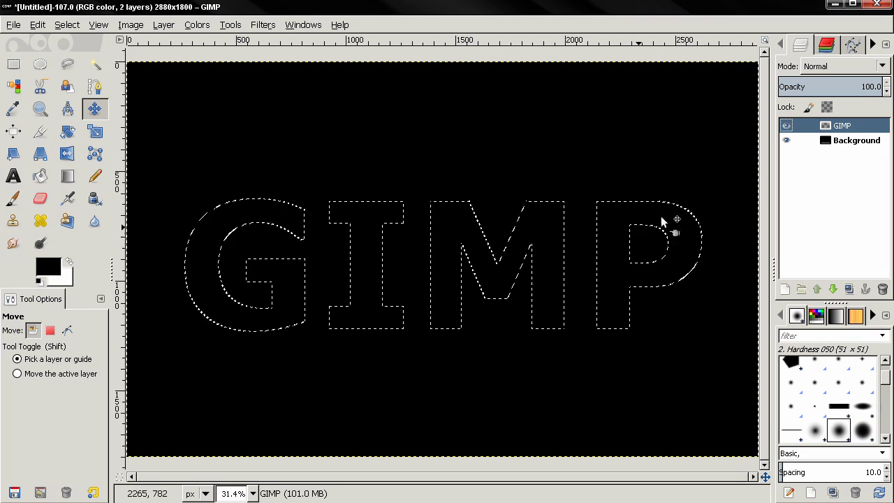
- Add an alpha channel to Background, delete the letter shapes from it, and clear the selection
{"action": "left_click", "coordinate": [834, 145]}
{"action": "right_click", "coordinate": [834, 147]}
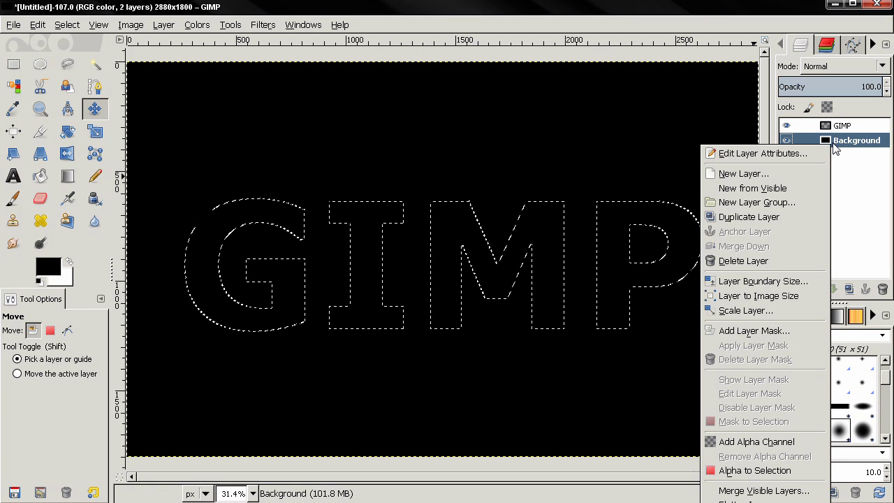
{"action": "left_click", "coordinate": [754, 443]}
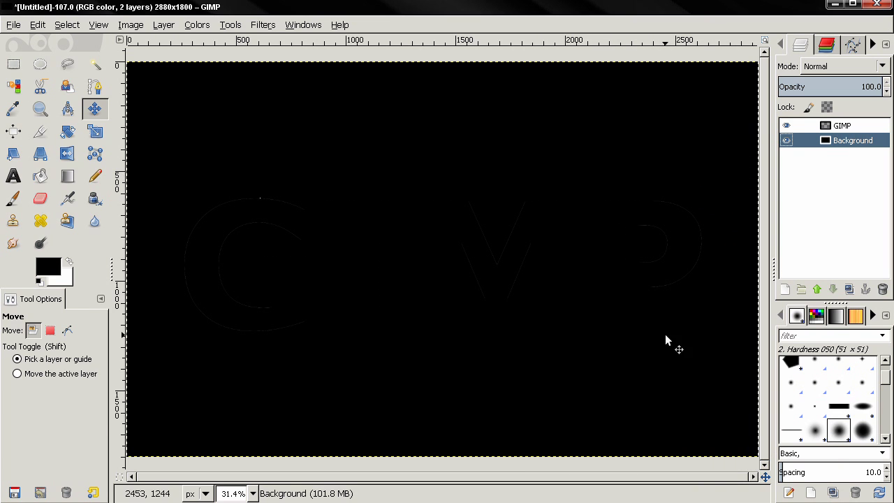
{"action": "key", "text": "Delete"}
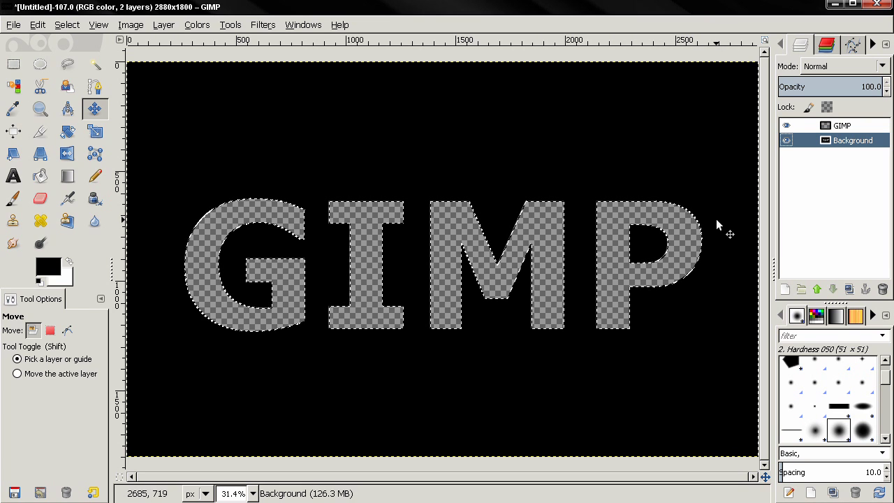
{"action": "key", "text": "ctrl+shift+a"}
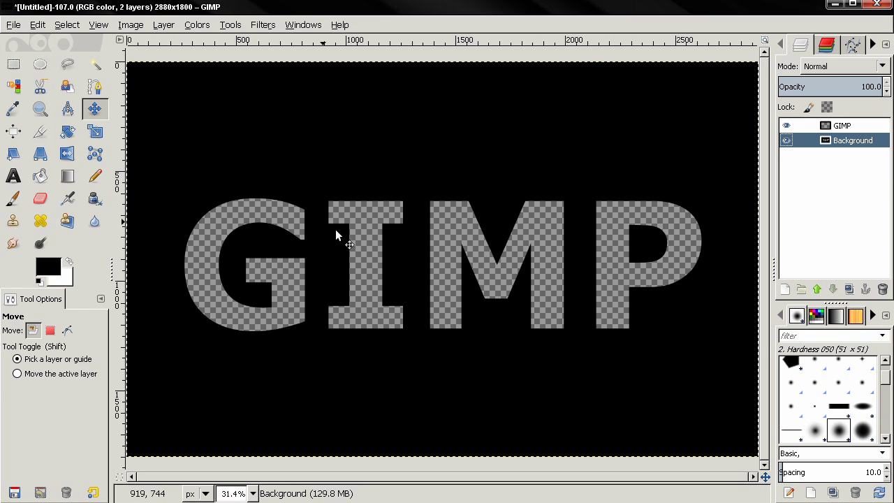
- Open the grass-hill photo 1399170_99755565.jpg as a layer and scale it down to 3152×2101
{"action": "left_click", "coordinate": [14, 25]}
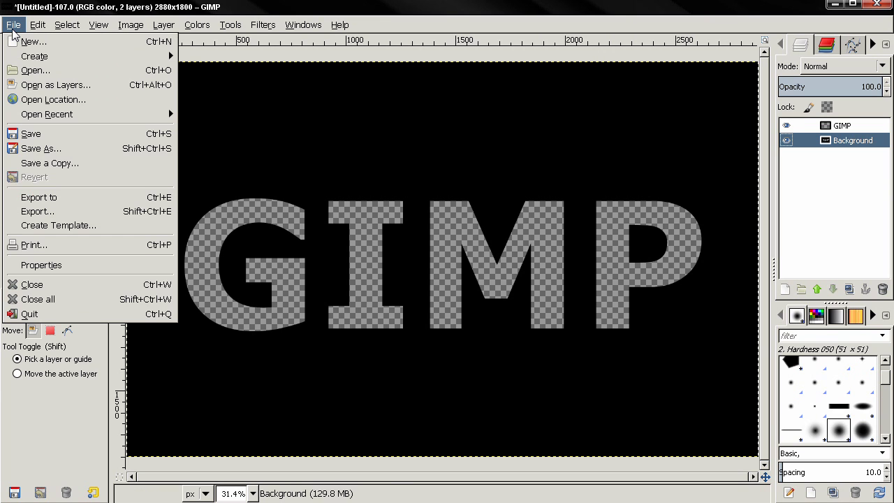
{"action": "left_click", "coordinate": [30, 89]}
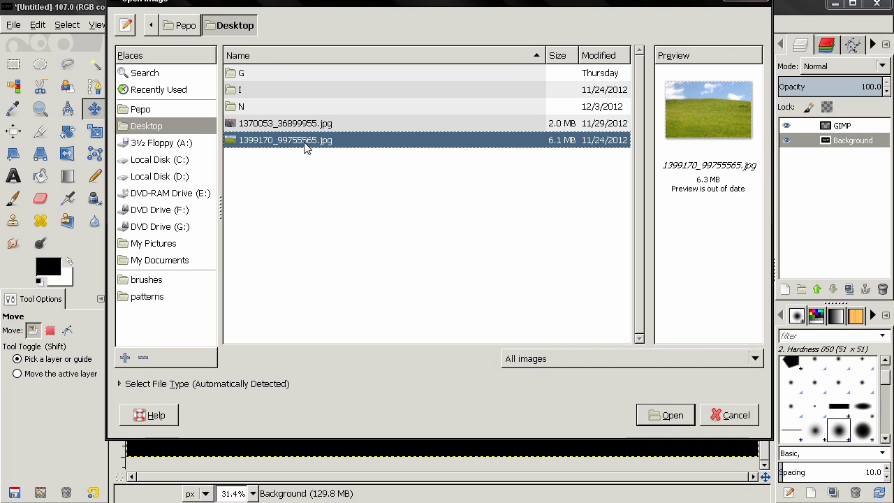
{"action": "left_click", "coordinate": [665, 414]}
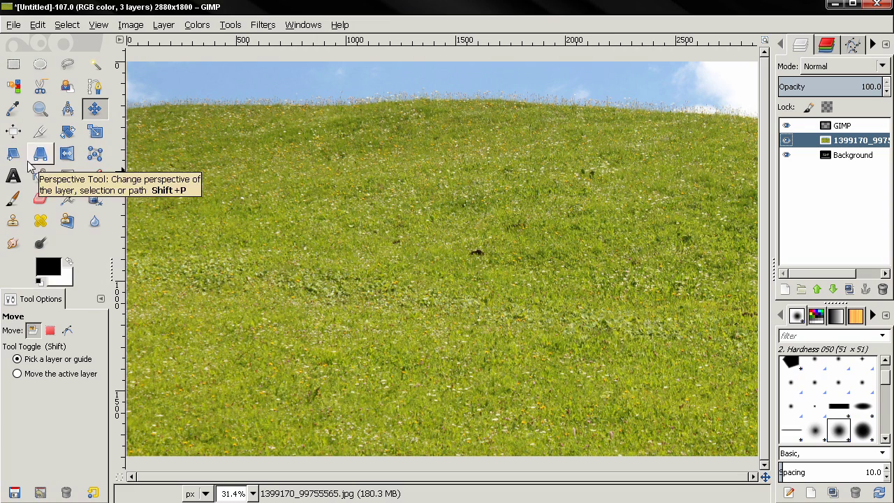
{"action": "left_click", "coordinate": [94, 131]}
{"action": "left_click", "coordinate": [497, 244]}
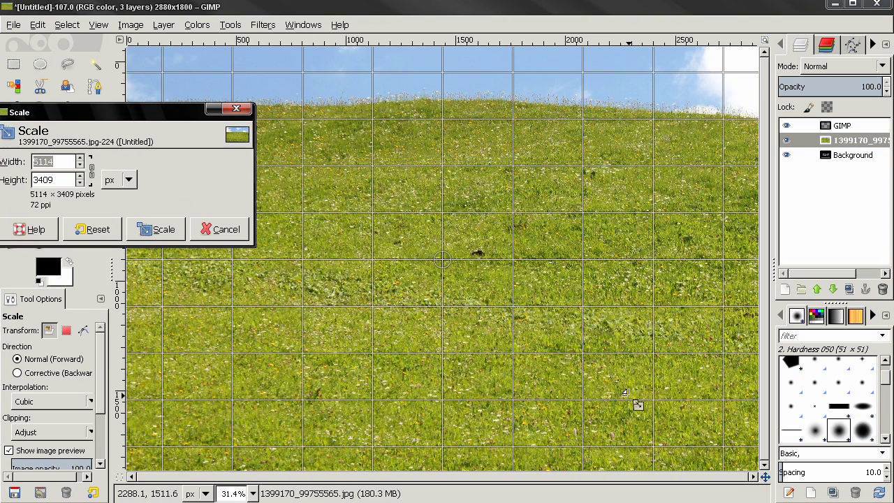
{"action": "left_click_drag", "start_coordinate": [624, 393], "coordinate": [280, 142]}
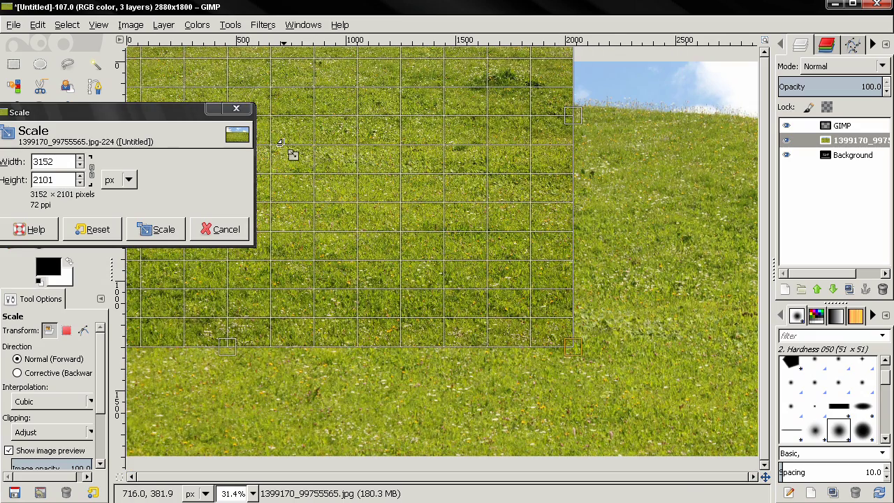
{"action": "left_click", "coordinate": [155, 229]}
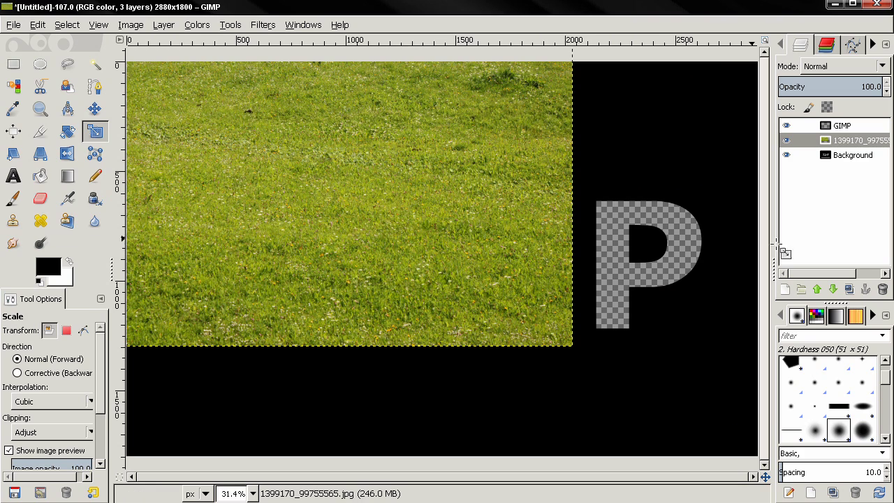
- Lower the grass layer below Background, drag it behind all four letters, and fit it to image size
{"action": "left_click", "coordinate": [832, 289]}
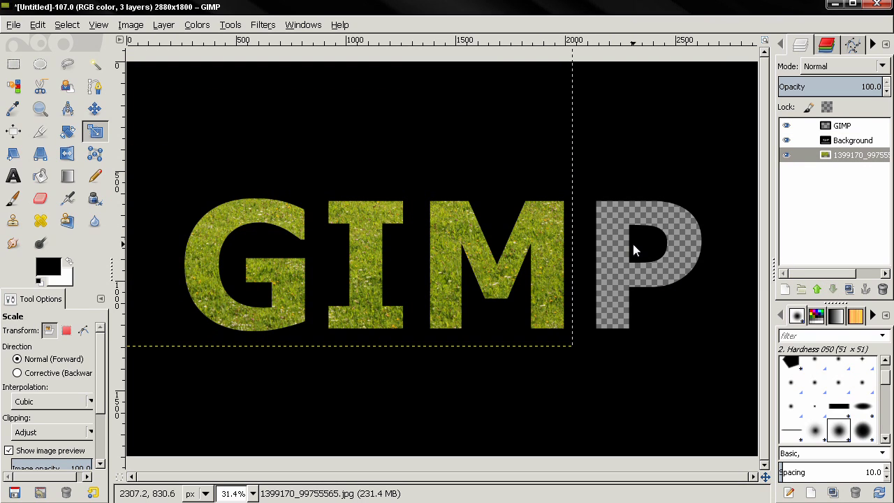
{"action": "left_click", "coordinate": [94, 108]}
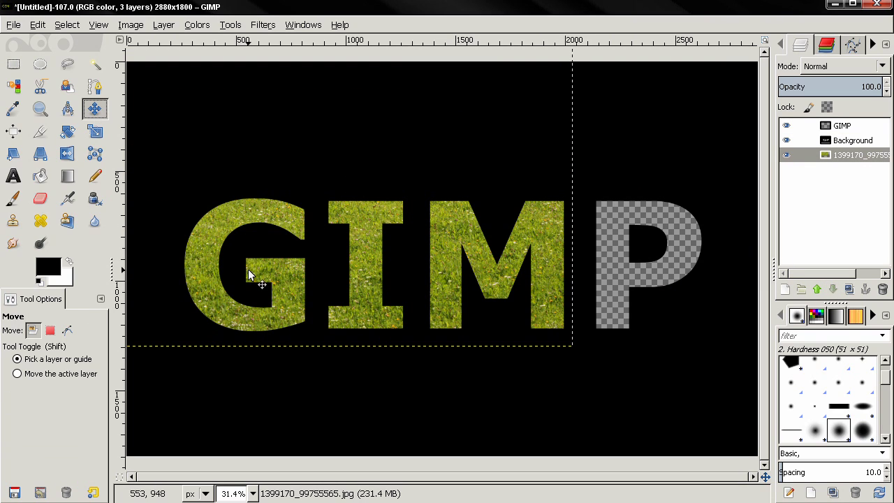
{"action": "key", "text": "shift"}
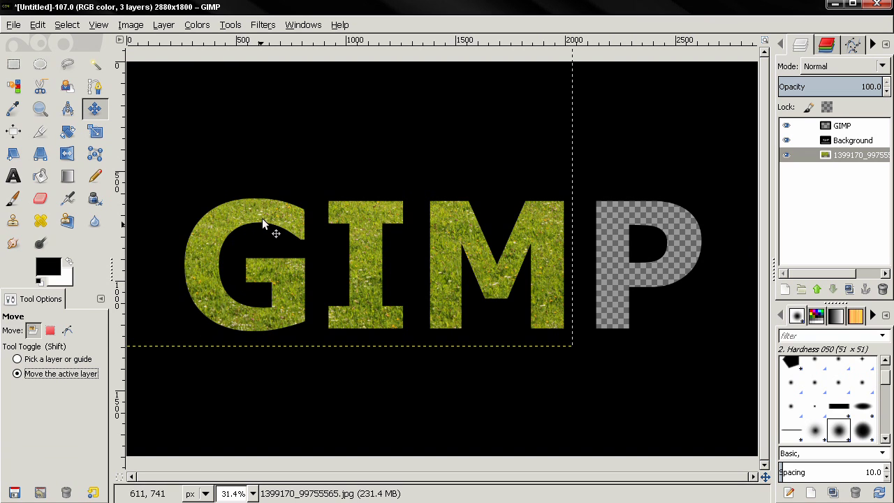
{"action": "left_click_drag", "start_coordinate": [263, 215], "coordinate": [480, 447]}
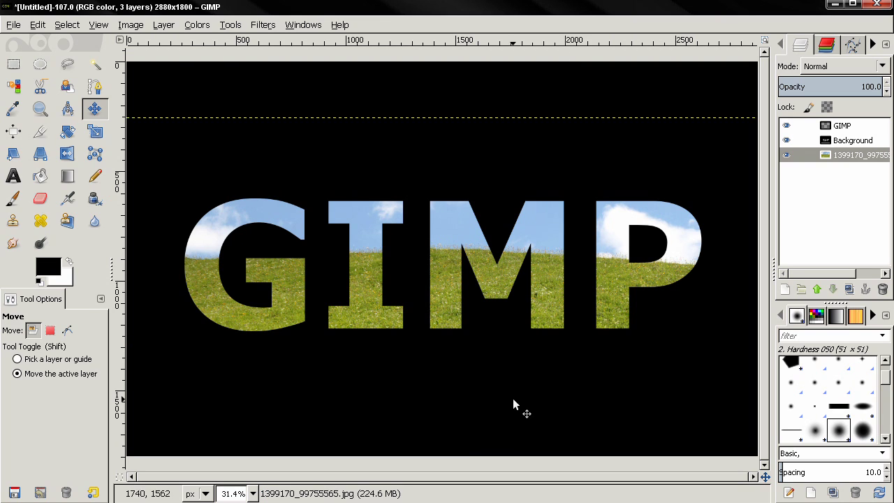
{"action": "left_click", "coordinate": [165, 25]}
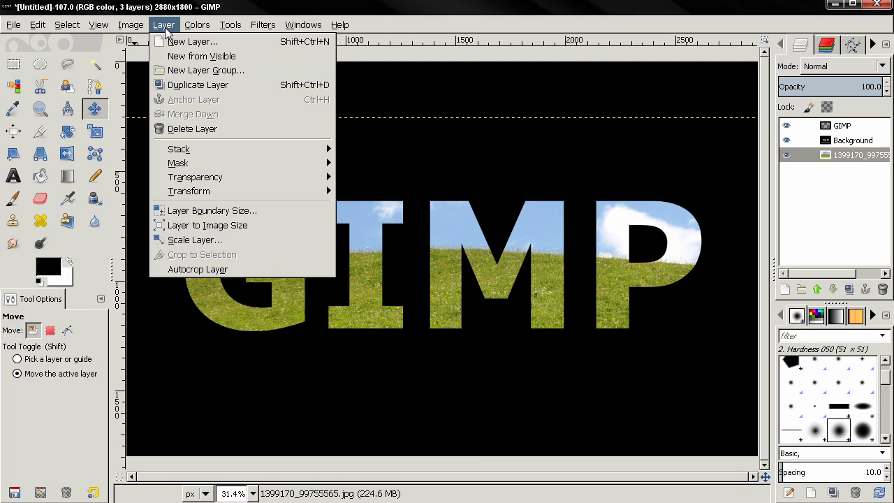
{"action": "left_click", "coordinate": [180, 227]}
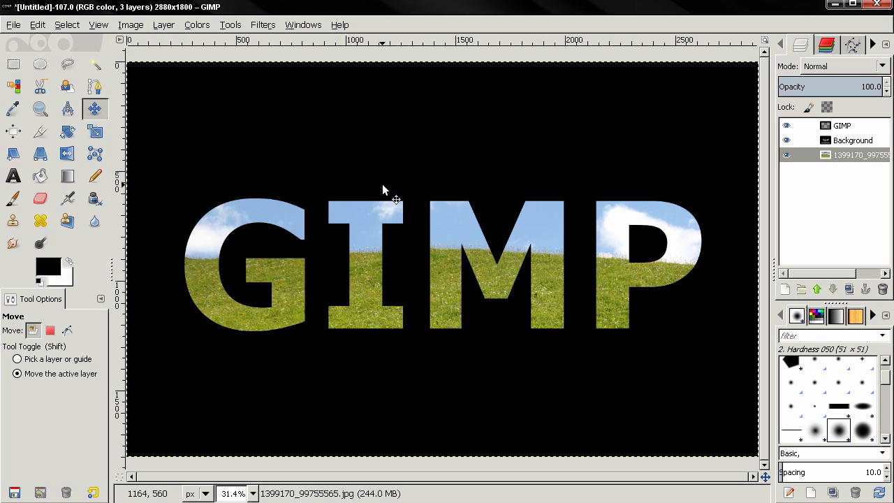
- Open the duck photo 1370053_36899955.jpg as a layer and scale it from 2592×1944 to 1094×821
{"action": "left_click", "coordinate": [6, 27]}
{"action": "left_click", "coordinate": [28, 84]}
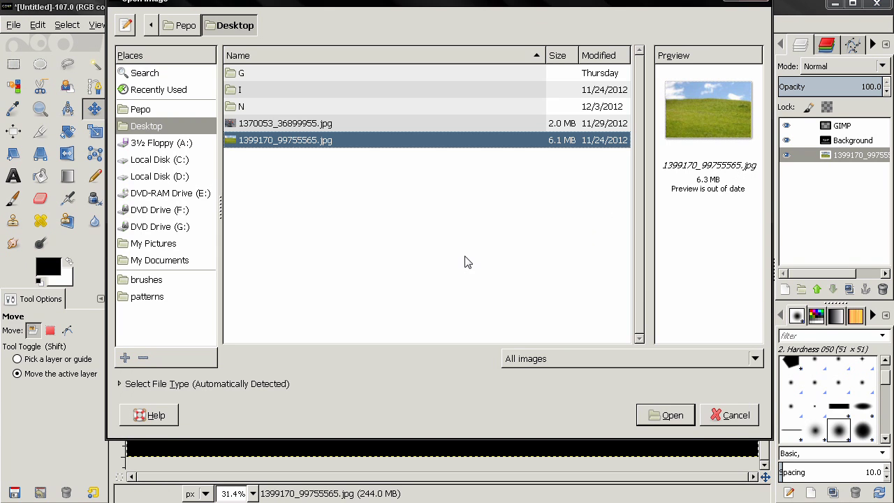
{"action": "left_click", "coordinate": [283, 125]}
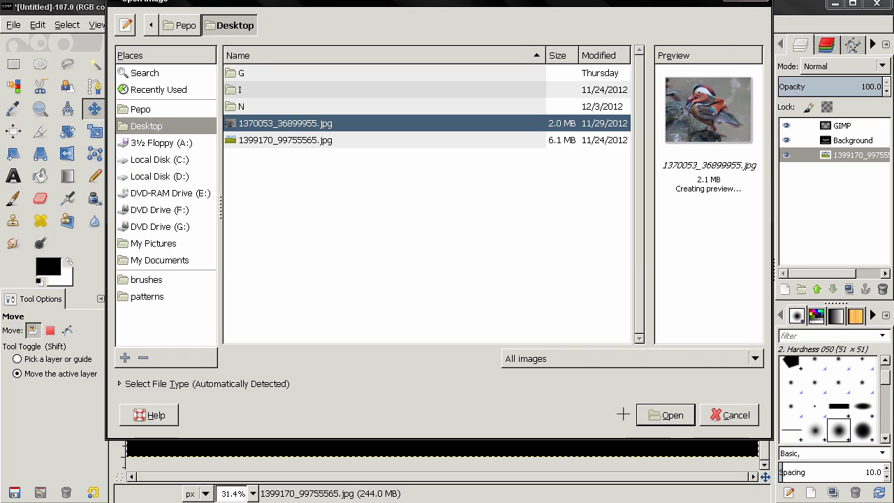
{"action": "left_click", "coordinate": [668, 417]}
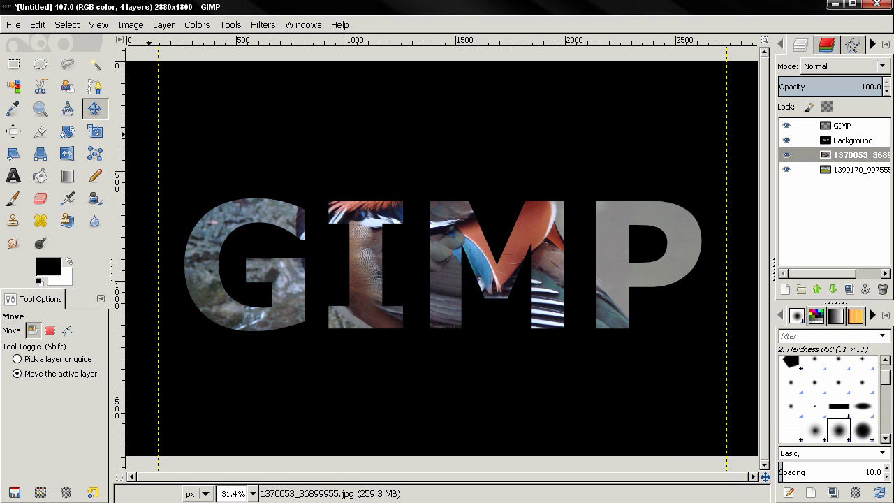
{"action": "left_click", "coordinate": [95, 131]}
{"action": "left_click", "coordinate": [504, 305]}
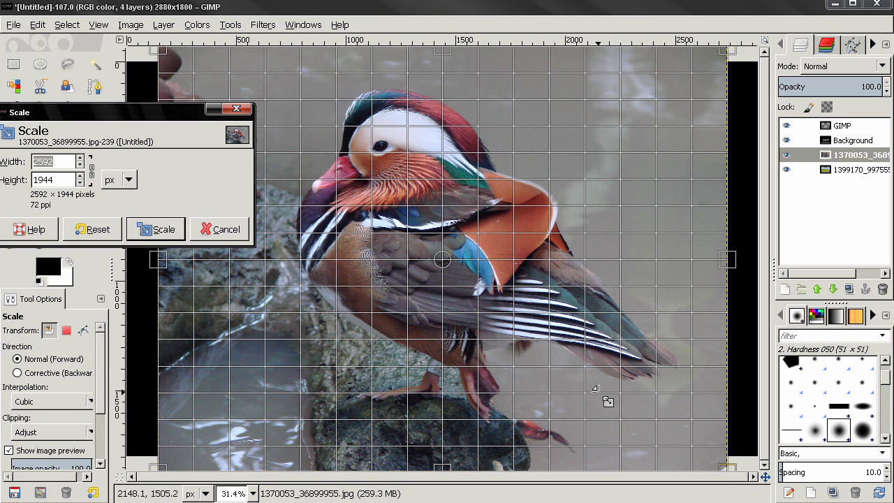
{"action": "left_click_drag", "start_coordinate": [602, 395], "coordinate": [333, 121]}
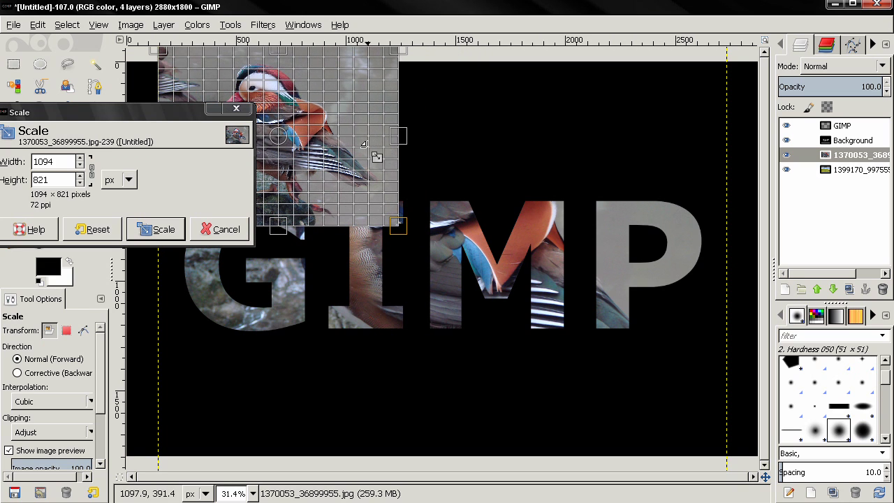
{"action": "left_click", "coordinate": [161, 229]}
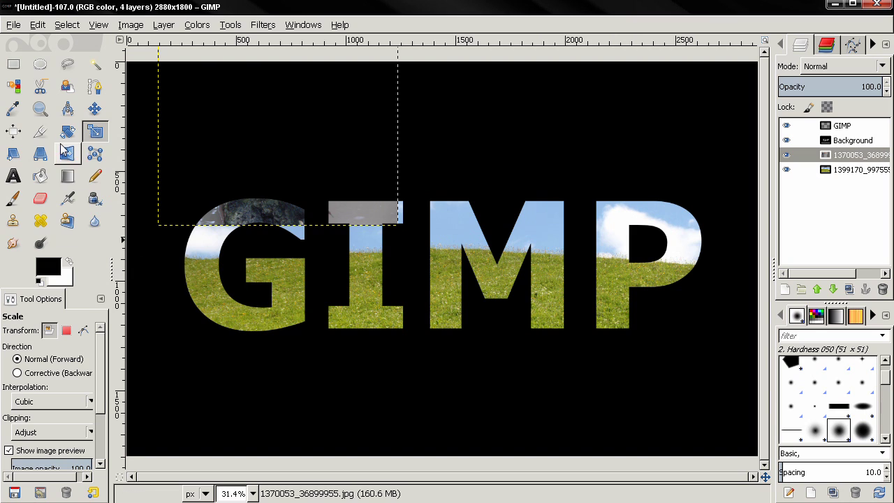
- Drag the duck layer down and right beneath the M and P, then nudge it 115 px left
{"action": "left_click", "coordinate": [94, 108]}
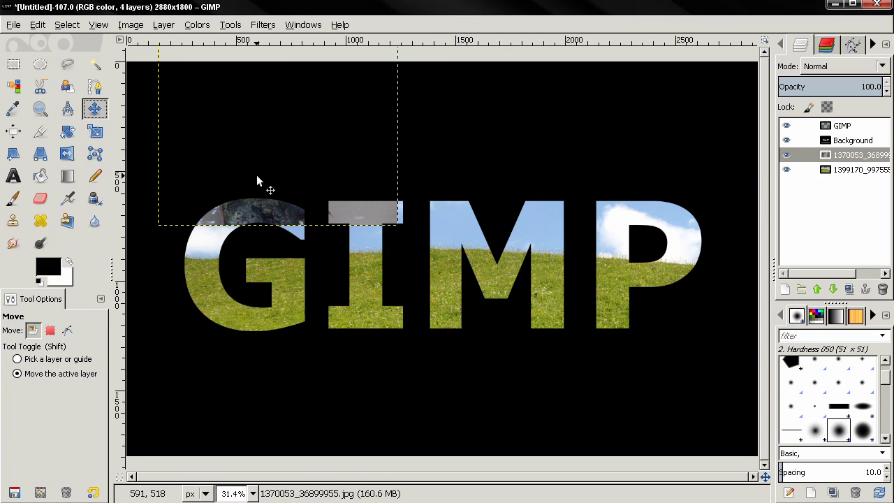
{"action": "left_click_drag", "start_coordinate": [271, 161], "coordinate": [273, 163]}
{"action": "left_click_drag", "start_coordinate": [500, 277], "coordinate": [579, 293]}
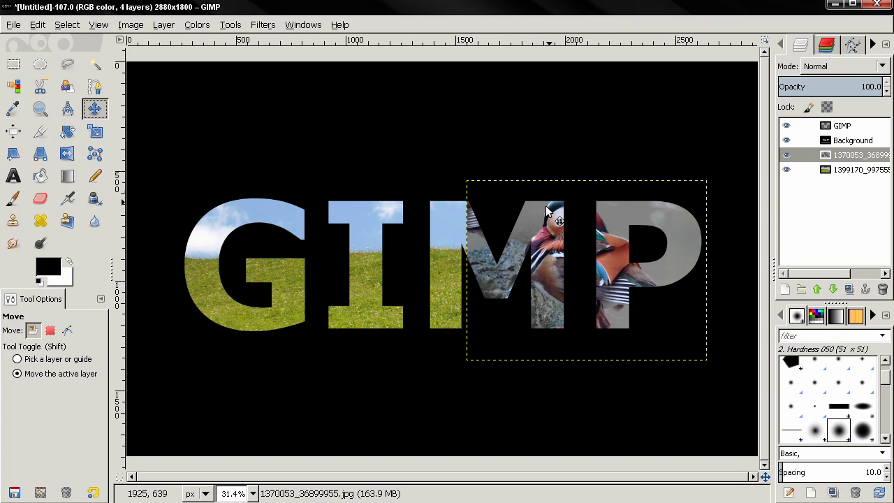
{"action": "mouse_move", "coordinate": [545, 247]}
{"action": "left_mouse_down"}
{"action": "mouse_move", "coordinate": [507, 247]}
{"action": "mouse_move", "coordinate": [539, 248]}
{"action": "left_mouse_up"}
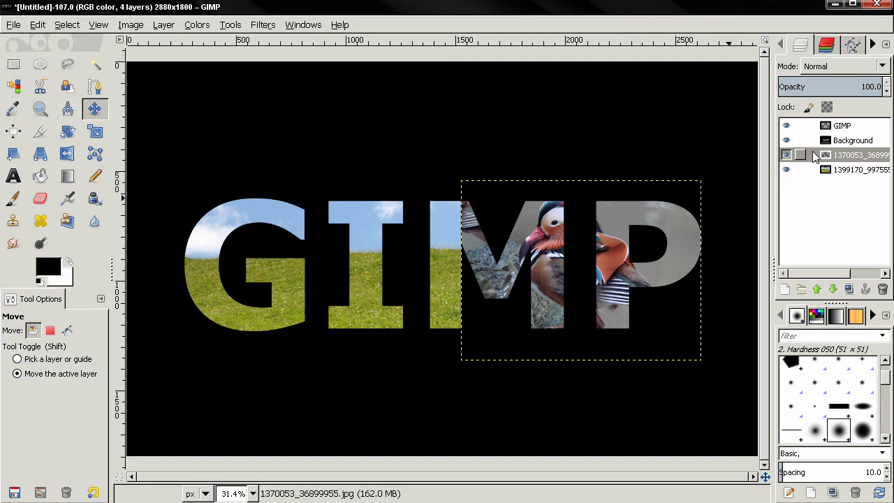
- Add a white opaque mask to the duck layer and fade it with a gradient across the M
{"action": "right_click", "coordinate": [826, 159]}
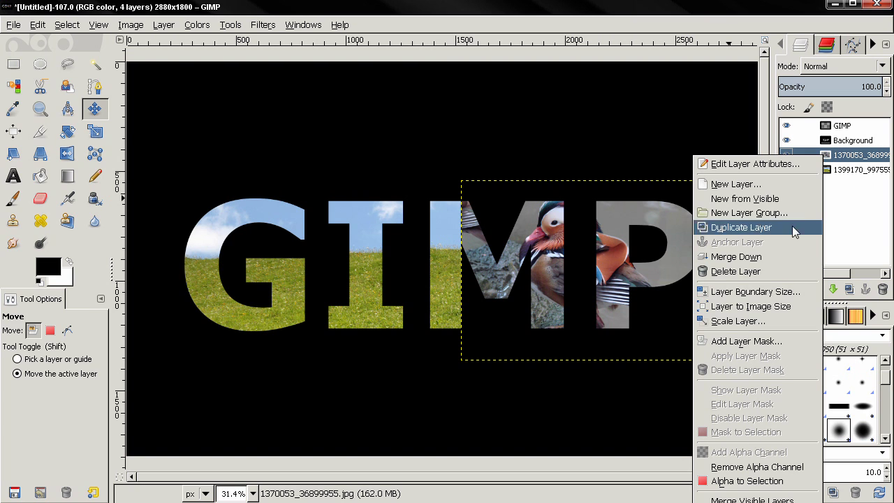
{"action": "left_click", "coordinate": [766, 341]}
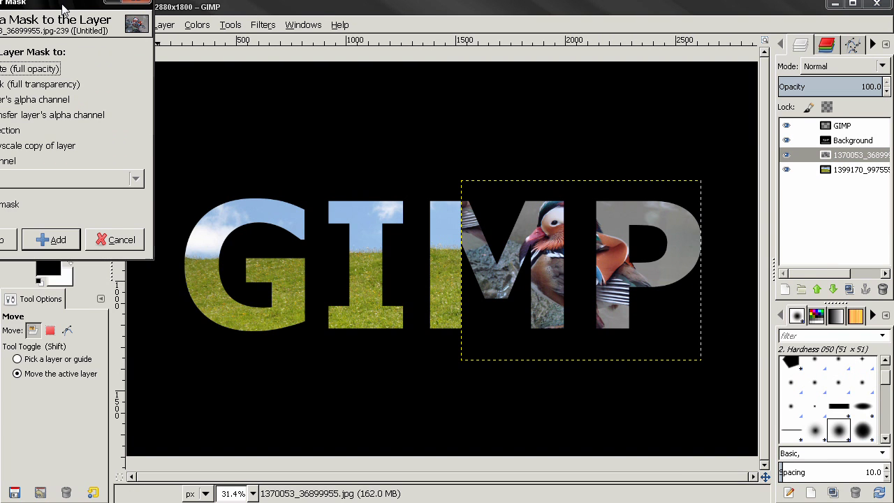
{"action": "left_click", "coordinate": [167, 311]}
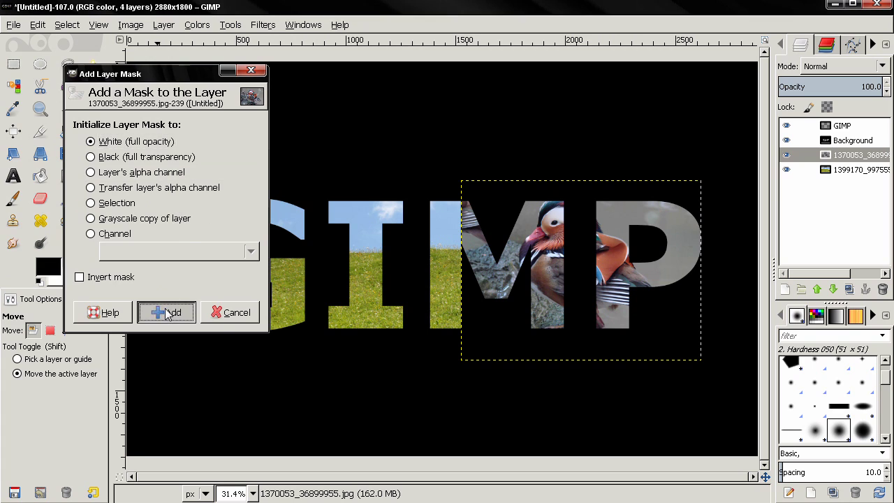
{"action": "left_click", "coordinate": [67, 176]}
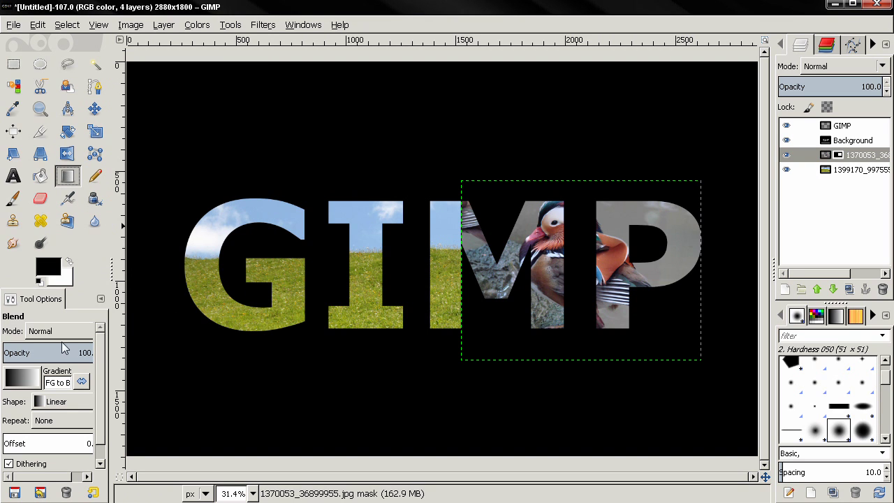
{"action": "left_click", "coordinate": [21, 381]}
{"action": "left_click", "coordinate": [22, 381]}
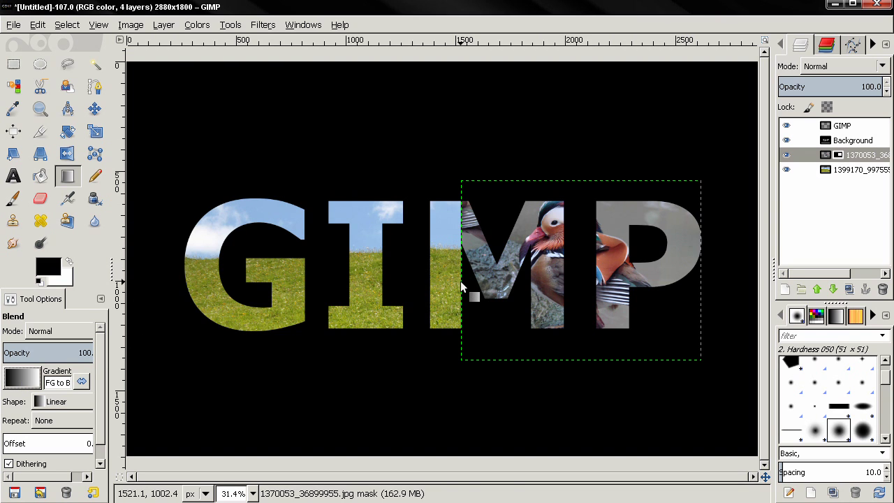
{"action": "left_click_drag", "start_coordinate": [460, 281], "coordinate": [546, 280]}
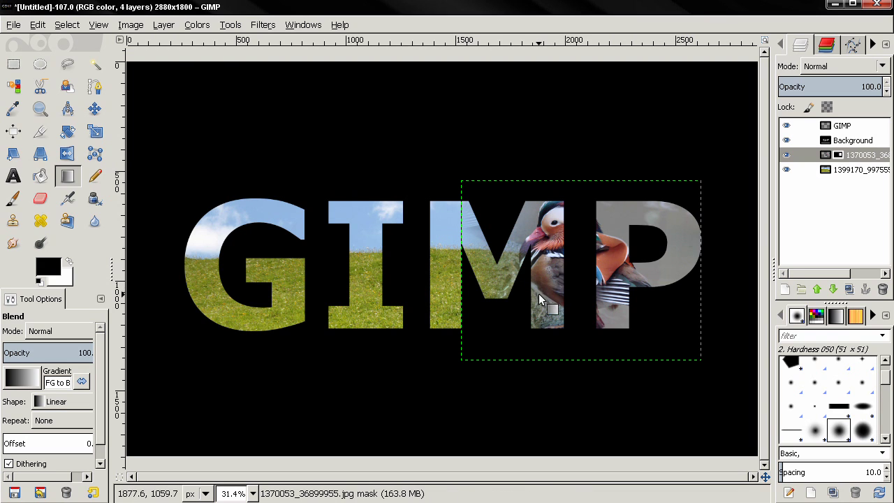
- Fit the active layer to image size, then delete the duck photo layer
{"action": "left_click", "coordinate": [165, 26]}
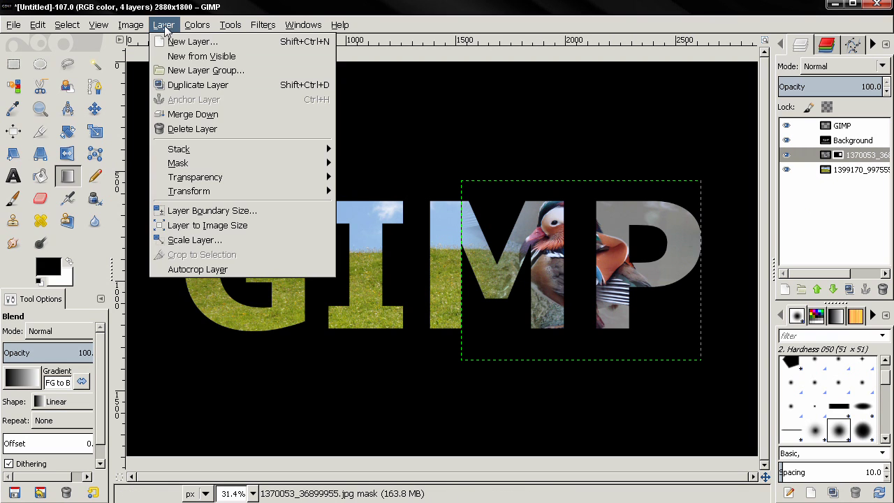
{"action": "left_click", "coordinate": [194, 226]}
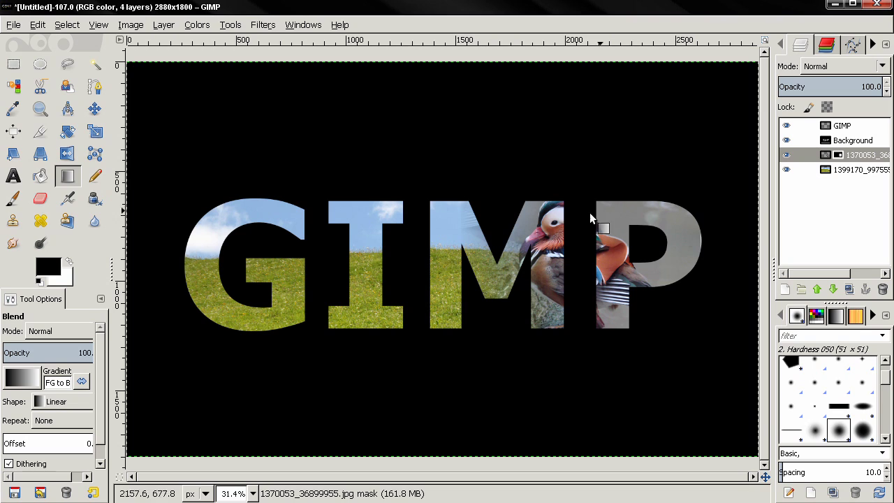
{"action": "left_click", "coordinate": [843, 158]}
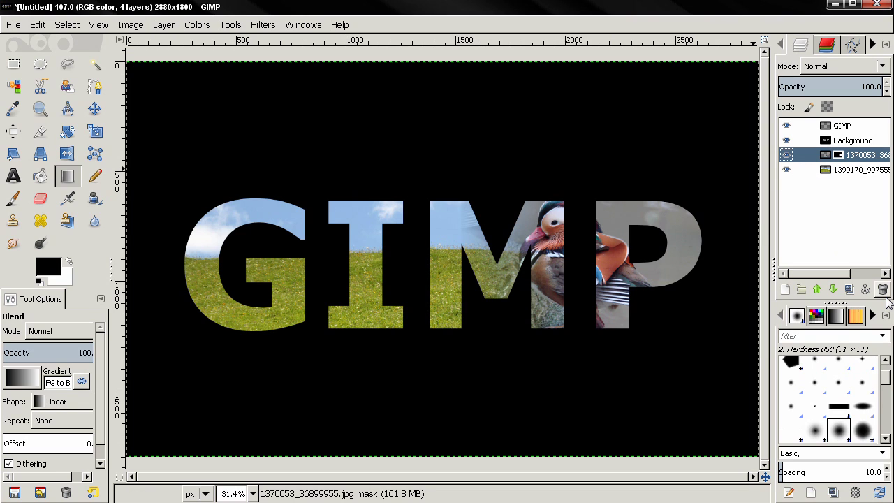
{"action": "left_click", "coordinate": [883, 290]}
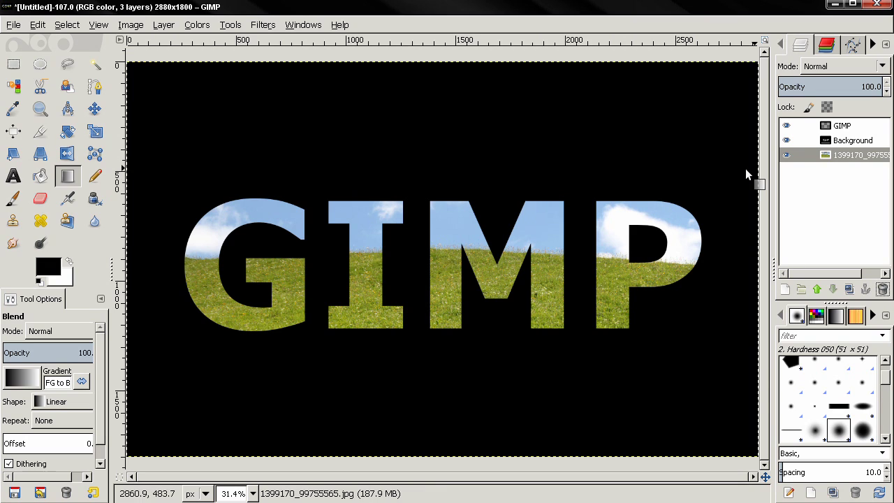
- Turn the GIMP letter shapes into a selection using Alpha to Selection on the layers
{"action": "left_click", "coordinate": [844, 126]}
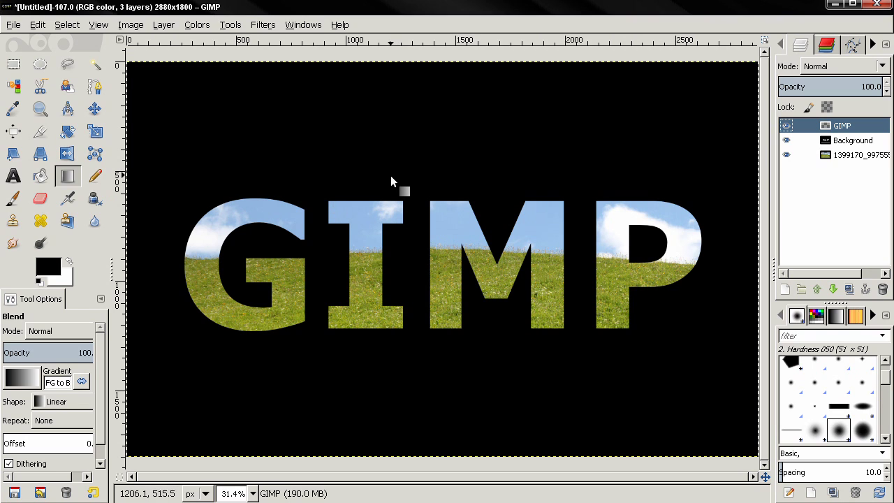
{"action": "left_click", "coordinate": [97, 110]}
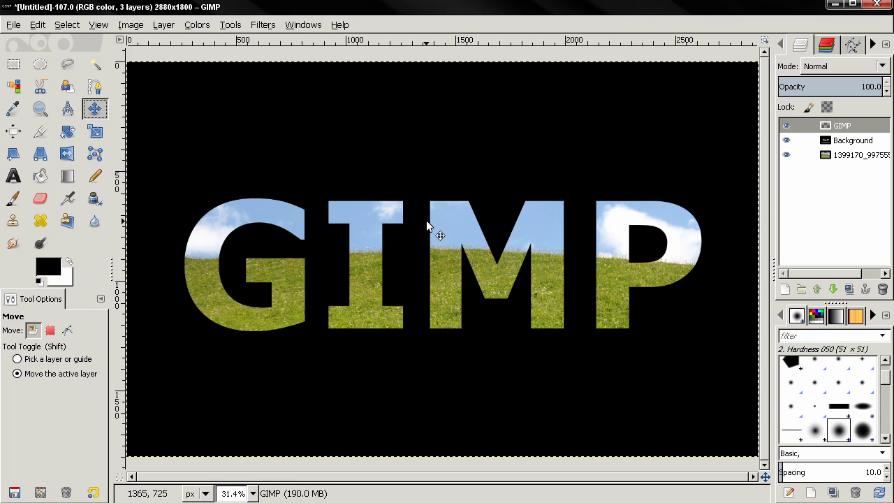
{"action": "right_click", "coordinate": [836, 128]}
{"action": "left_click", "coordinate": [754, 455]}
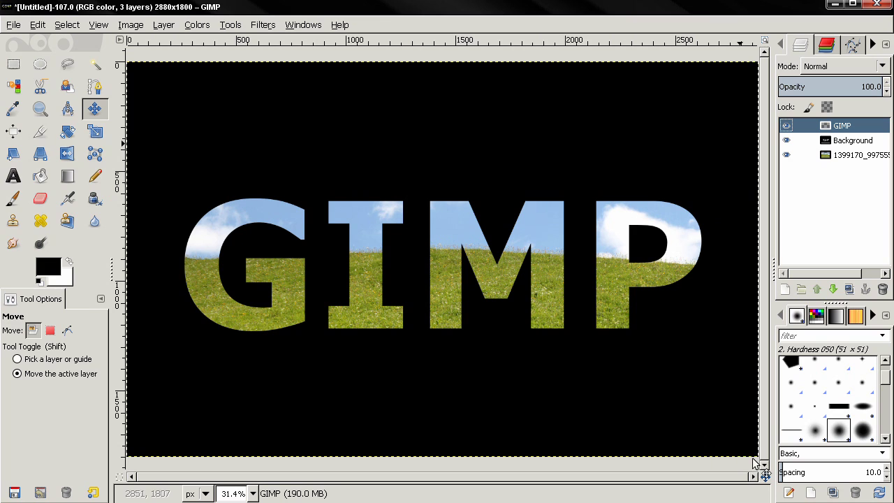
{"action": "left_click", "coordinate": [840, 141]}
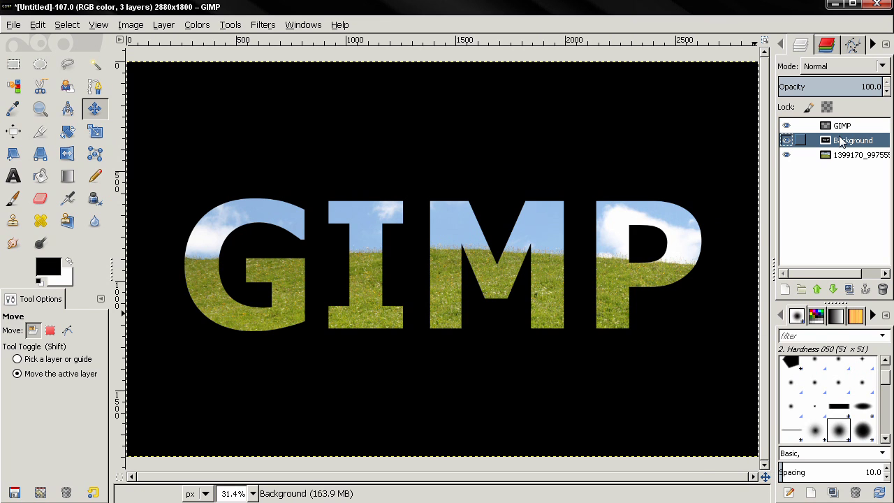
{"action": "right_click", "coordinate": [840, 140]}
{"action": "left_click", "coordinate": [754, 466]}
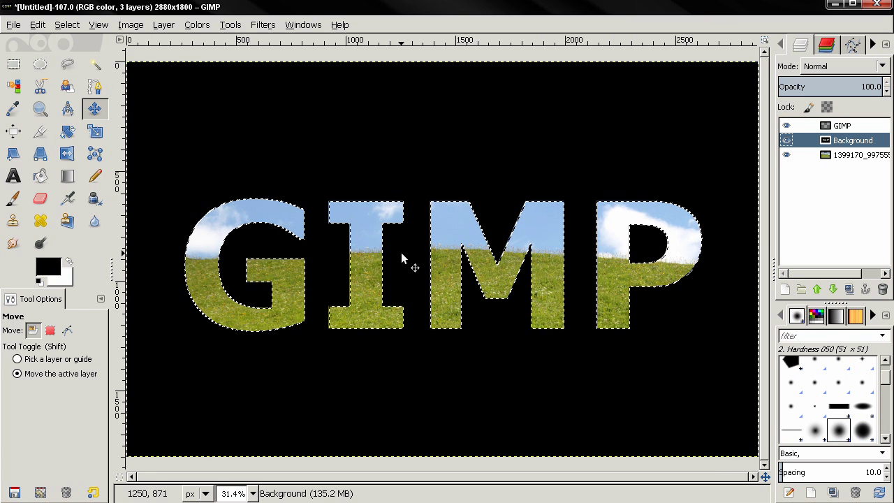
- Convert the letter selection into a 10 px border band
{"action": "left_click", "coordinate": [68, 25]}
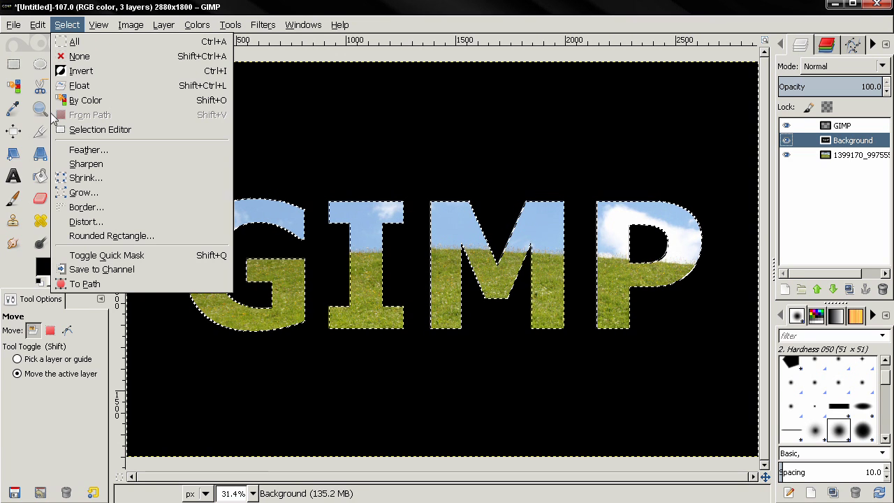
{"action": "left_click", "coordinate": [103, 208]}
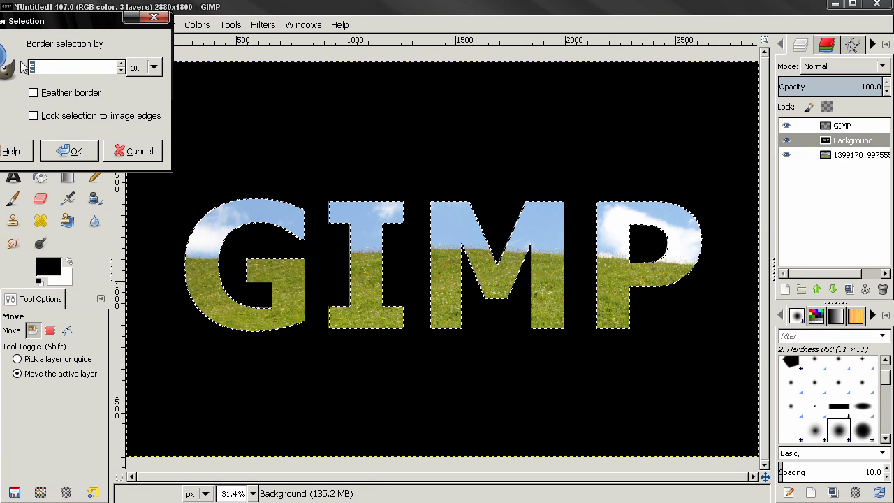
{"action": "type", "text": "10"}
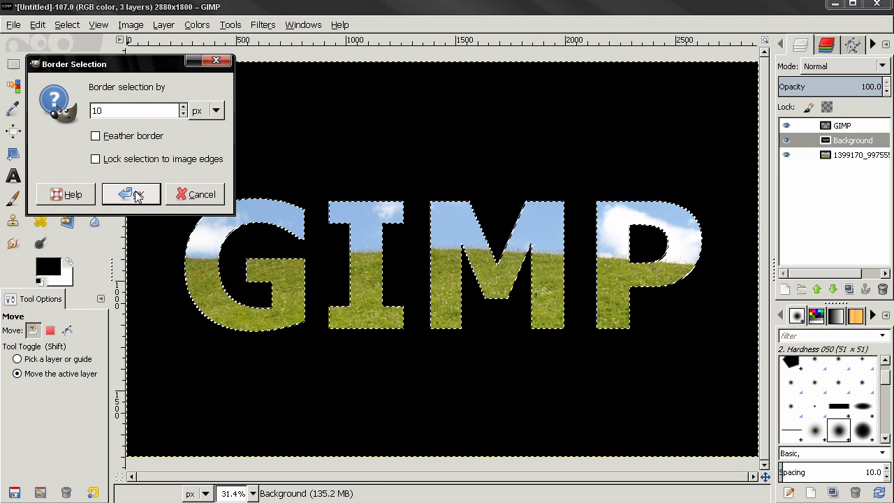
{"action": "left_click", "coordinate": [136, 196]}
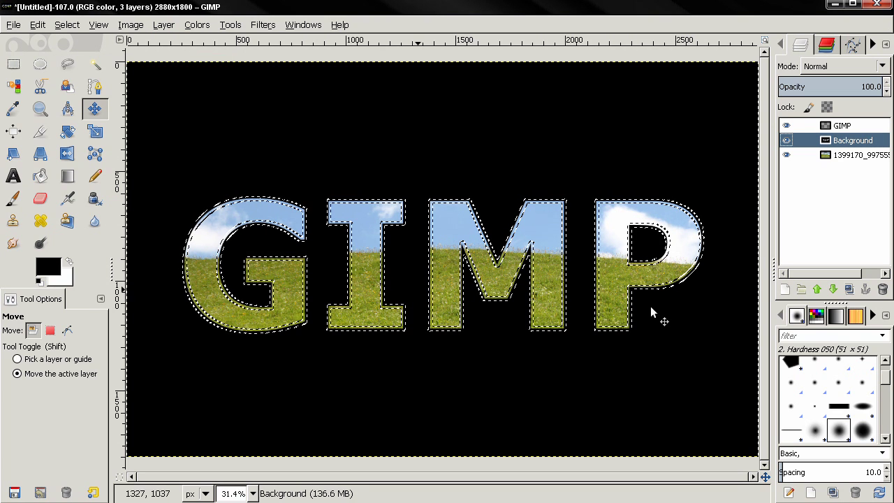
- On a new transparent layer, fill the border with light blue 73e0ff and clear the selection
{"action": "left_click", "coordinate": [785, 289]}
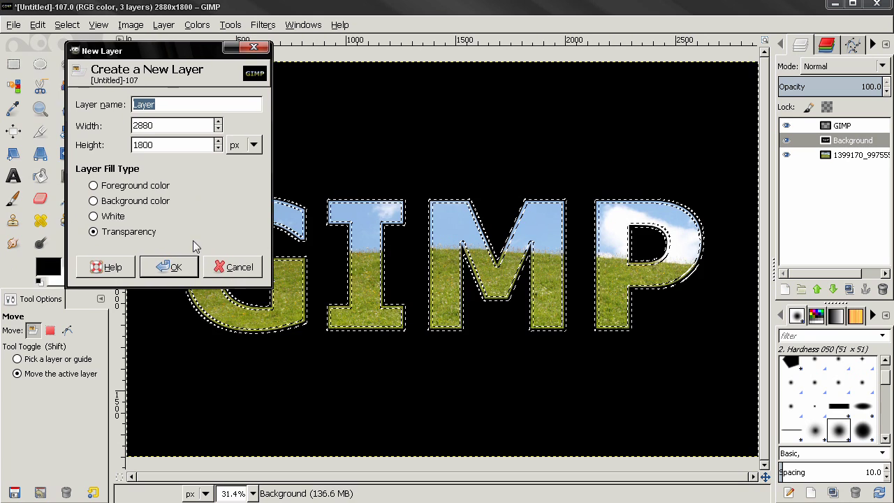
{"action": "left_click", "coordinate": [185, 268]}
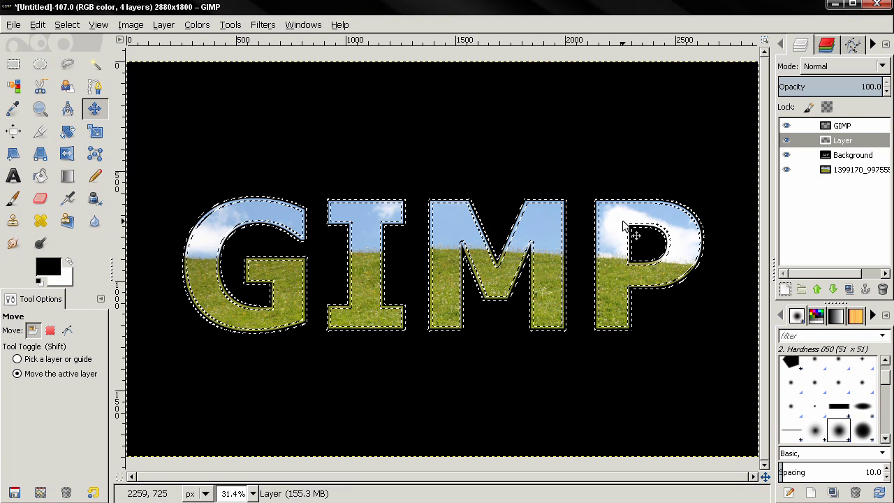
{"action": "left_click", "coordinate": [49, 267]}
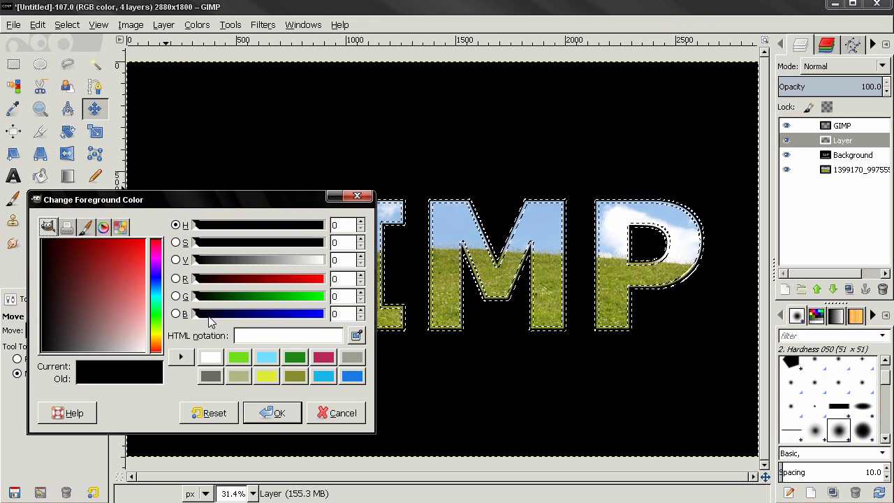
{"action": "left_click", "coordinate": [267, 358]}
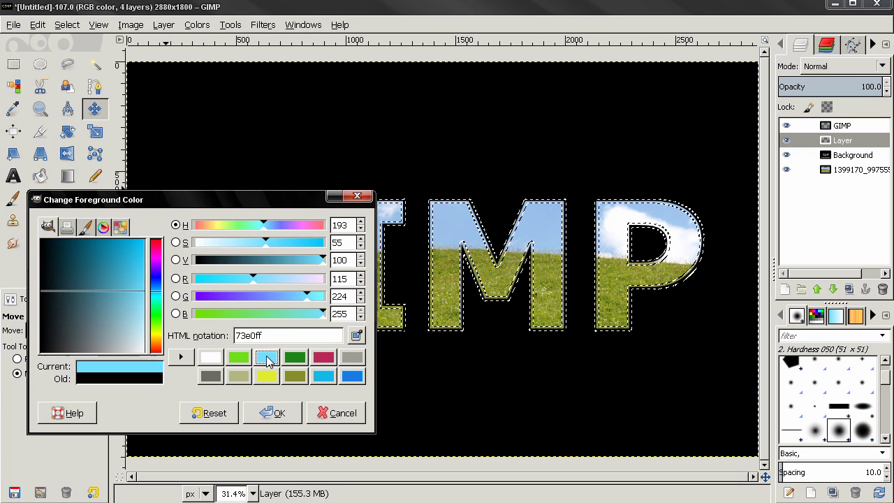
{"action": "left_click", "coordinate": [271, 413]}
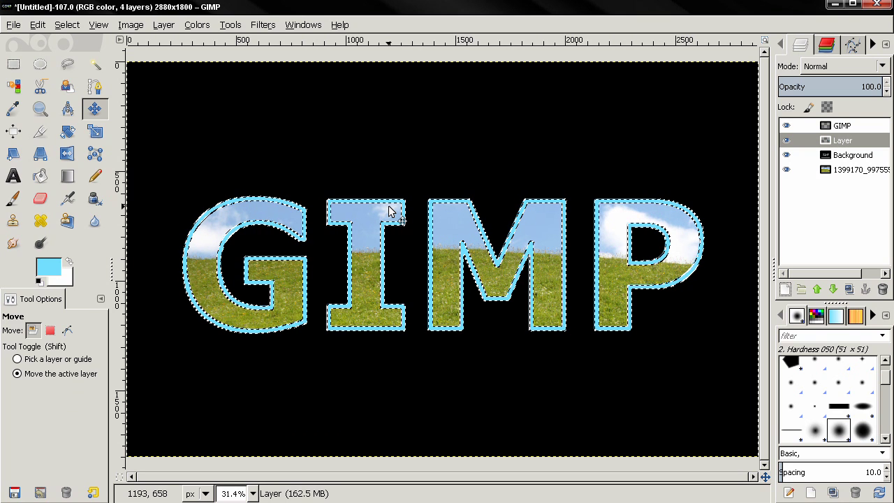
{"action": "key", "text": "shift+ctrl+a"}
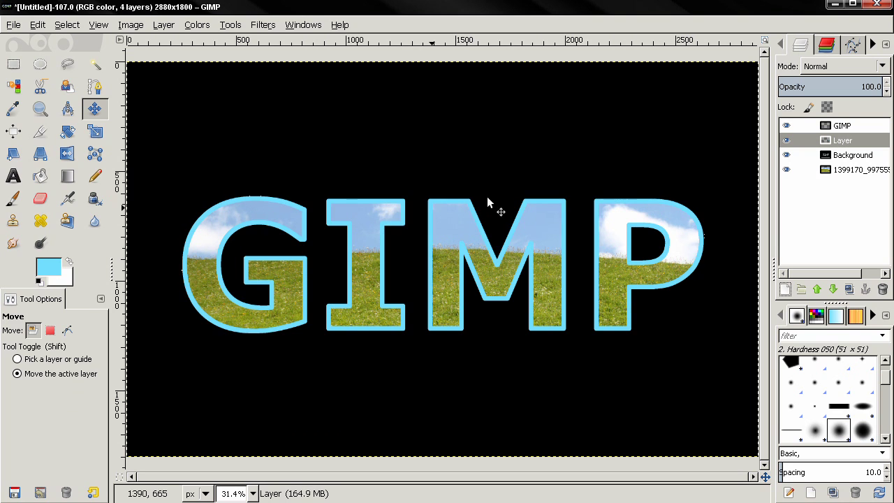
{"action": "left_click", "coordinate": [853, 141]}
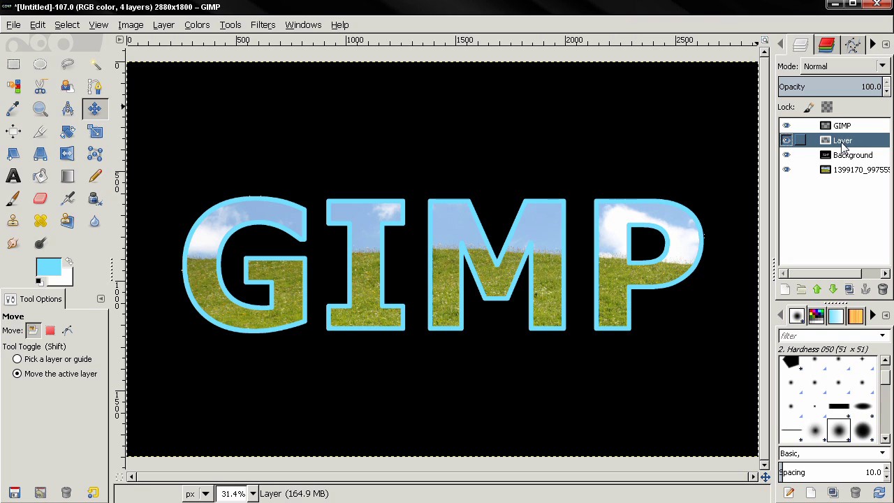
- Apply a Gaussian Blur of 60 px horizontal and vertical radius to the light-blue outline layer
{"action": "left_click", "coordinate": [255, 26]}
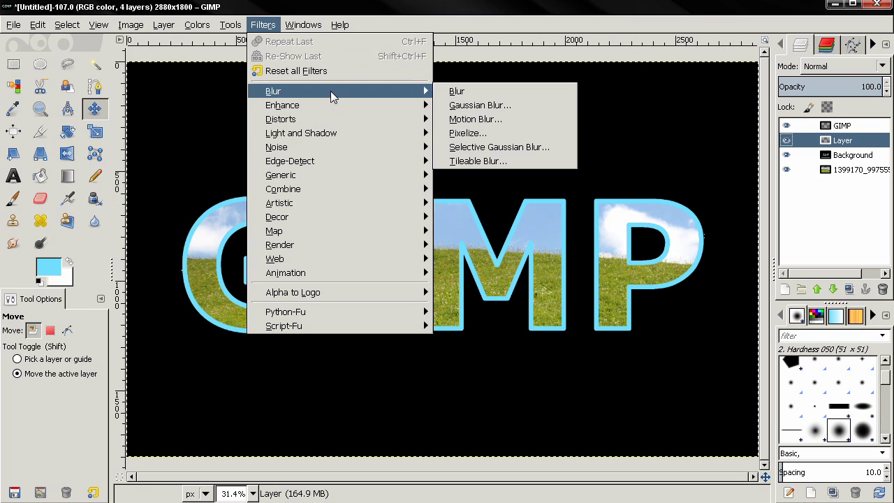
{"action": "key", "text": "Escape"}
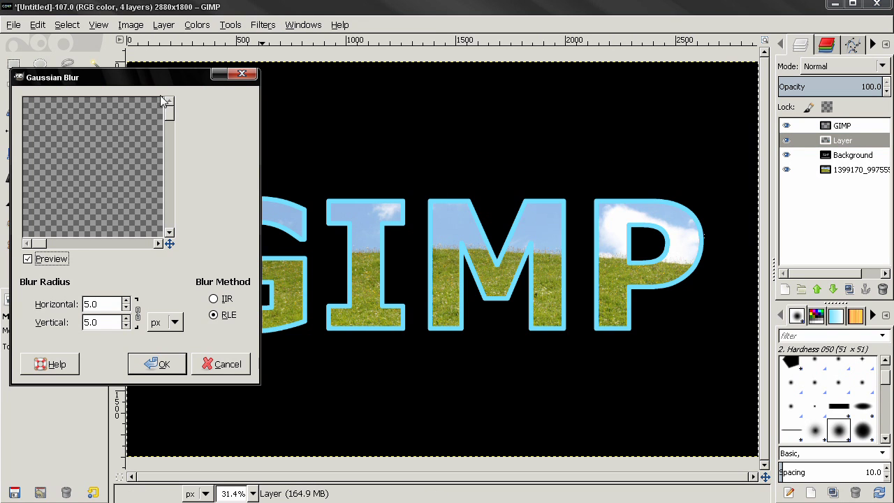
{"action": "left_click_drag", "start_coordinate": [151, 68], "coordinate": [226, 72]}
{"action": "left_click_drag", "start_coordinate": [241, 243], "coordinate": [259, 251]}
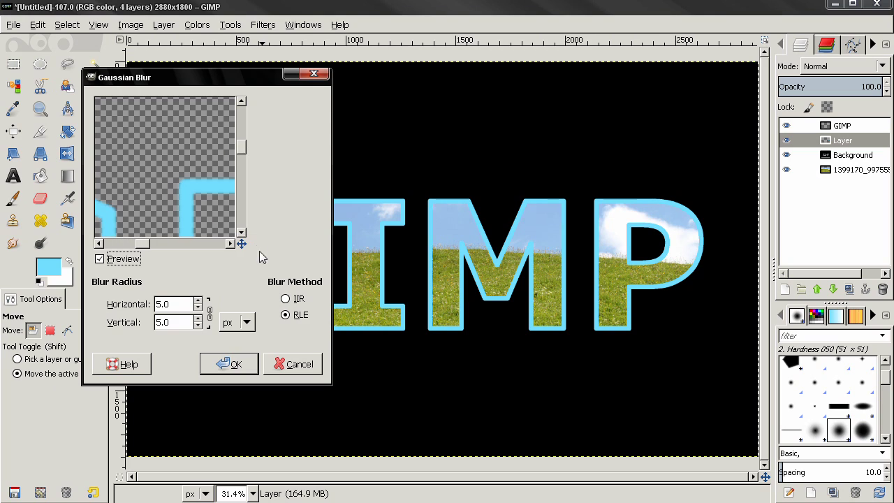
{"action": "double_click", "coordinate": [175, 302]}
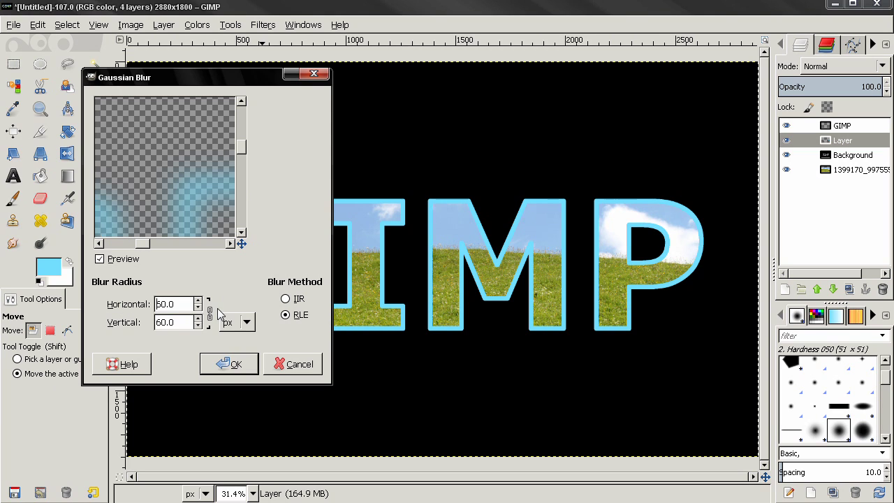
{"action": "left_click", "coordinate": [231, 362]}
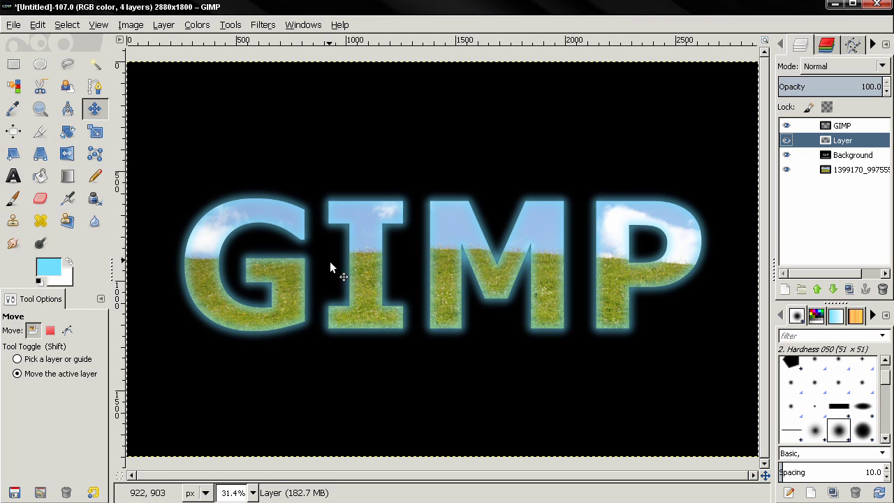
- Clear the glow inside the letters using Background's Alpha to Selection, then shift it down
{"action": "right_click", "coordinate": [833, 156]}
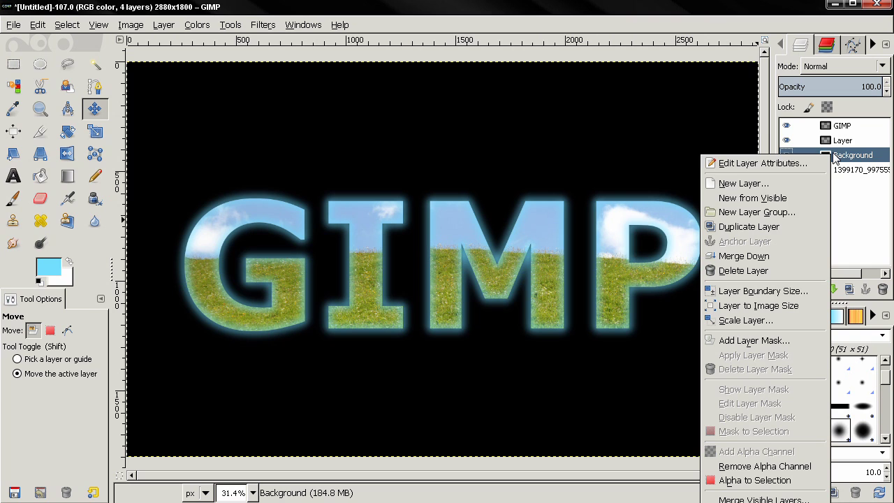
{"action": "left_click", "coordinate": [754, 479]}
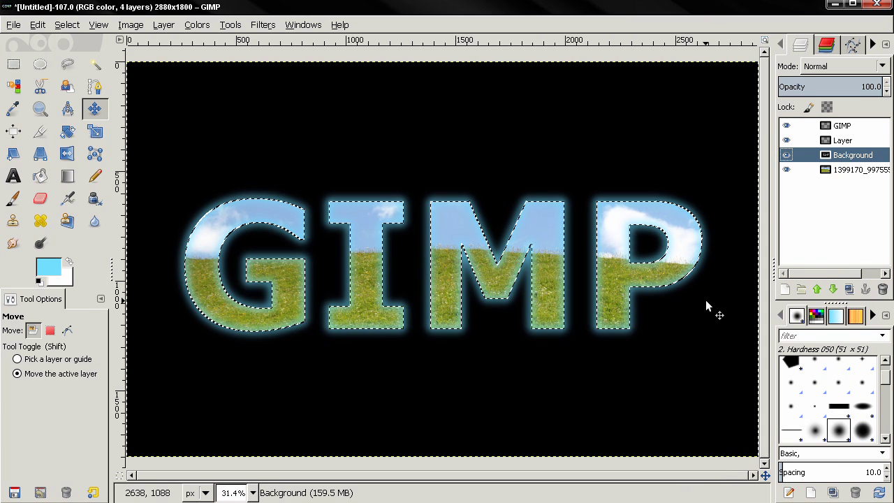
{"action": "left_click", "coordinate": [843, 127]}
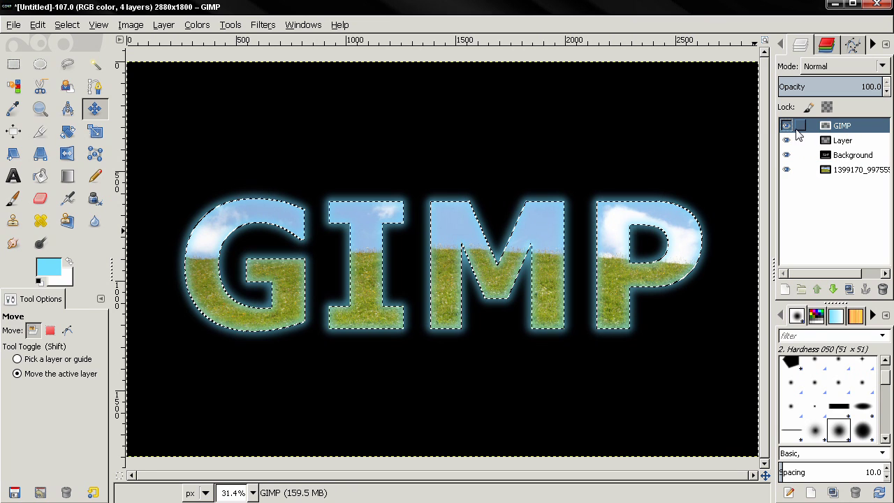
{"action": "key", "text": "ctrl+shift+a"}
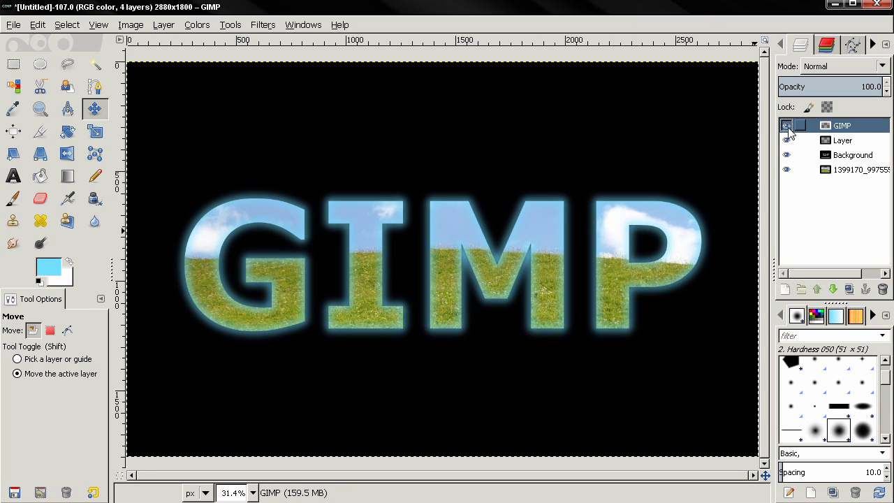
{"action": "left_click", "coordinate": [786, 140]}
{"action": "left_click", "coordinate": [786, 140]}
{"action": "left_click", "coordinate": [846, 144], "text": "alt"}
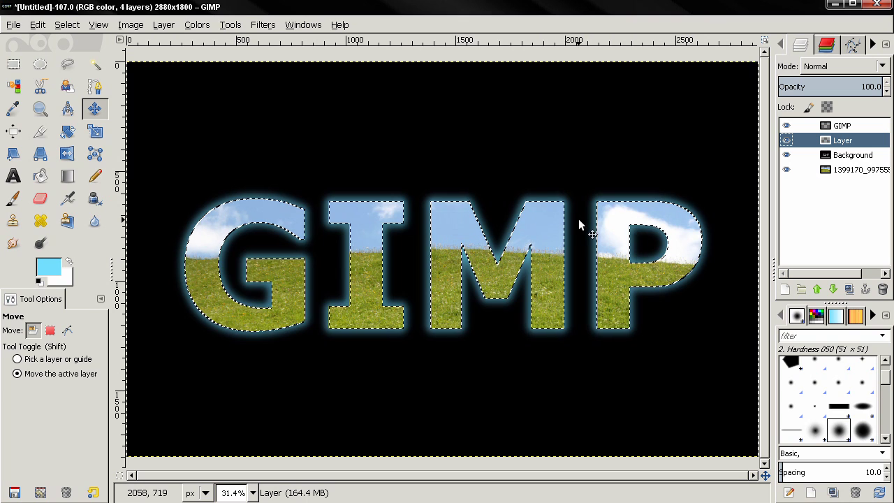
{"action": "key", "text": "ctrl+shift+a"}
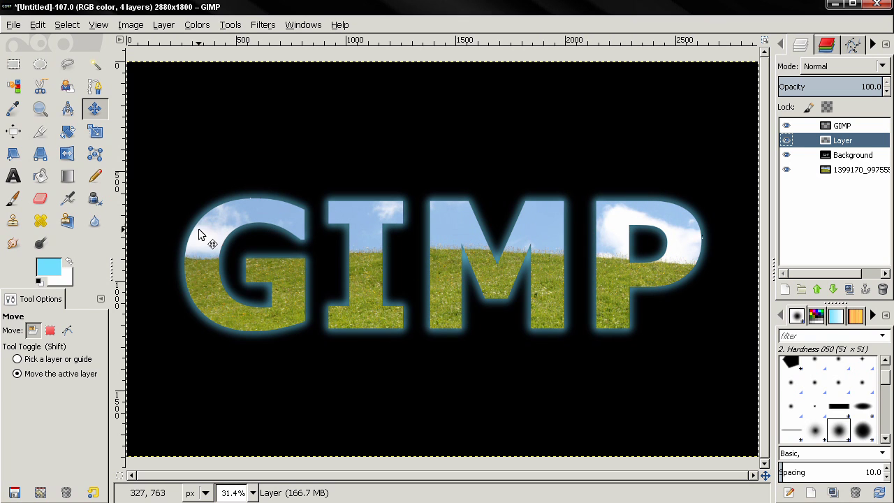
{"action": "mouse_move", "coordinate": [236, 265]}
{"action": "left_mouse_down"}
{"action": "mouse_move", "coordinate": [342, 295]}
{"action": "mouse_move", "coordinate": [328, 256]}
{"action": "mouse_move", "coordinate": [319, 309]}
{"action": "mouse_move", "coordinate": [328, 314]}
{"action": "left_mouse_up"}
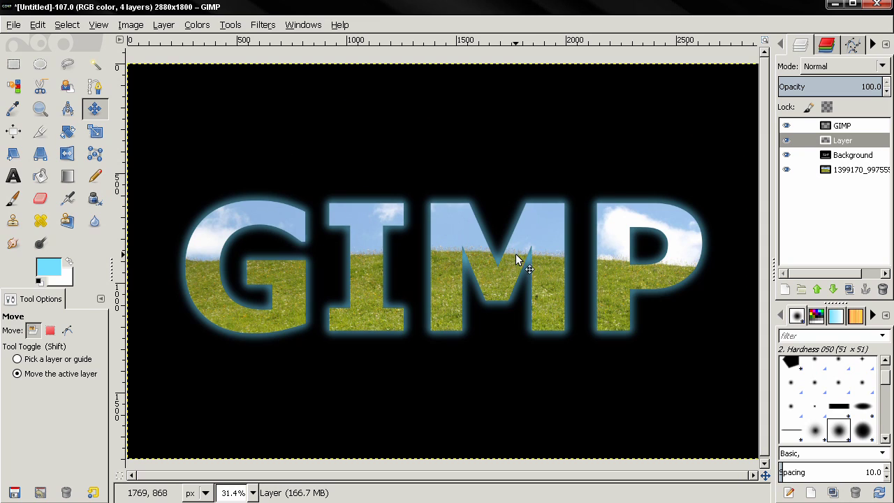
- Erase the shadow along the M's diagonals with a 20%-opacity eraser of size about 86-100
{"action": "left_click", "coordinate": [40, 198]}
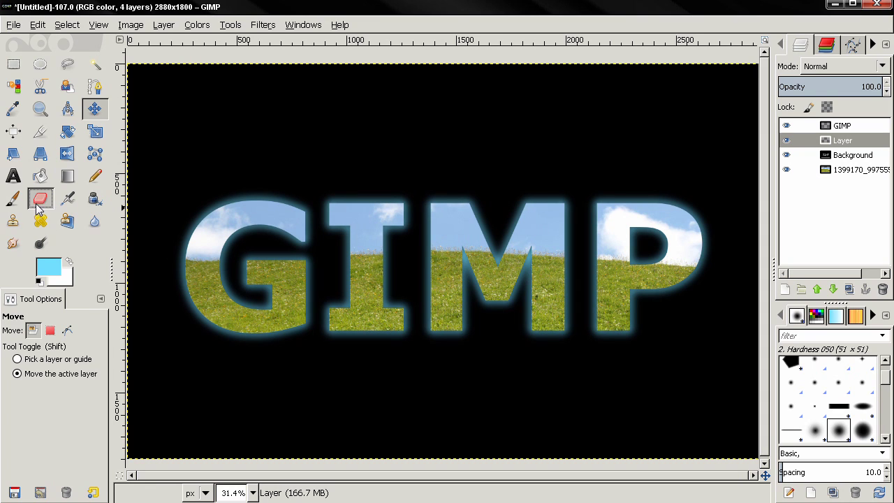
{"action": "left_click", "coordinate": [76, 353]}
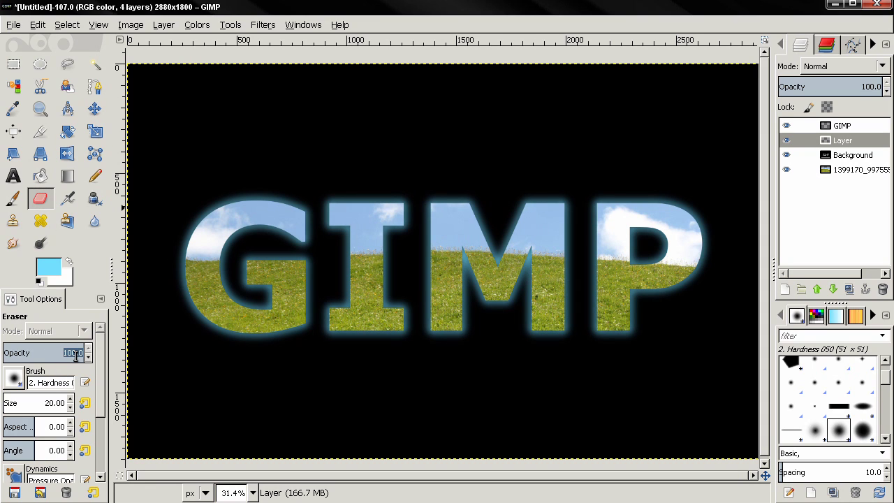
{"action": "type", "text": "20"}
{"action": "key", "text": "Return"}
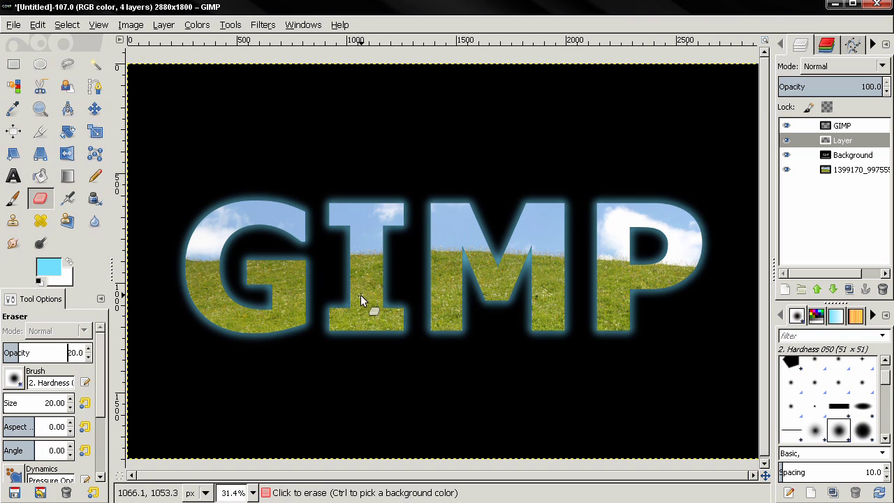
{"action": "left_click_drag", "start_coordinate": [6, 406], "coordinate": [6, 407]}
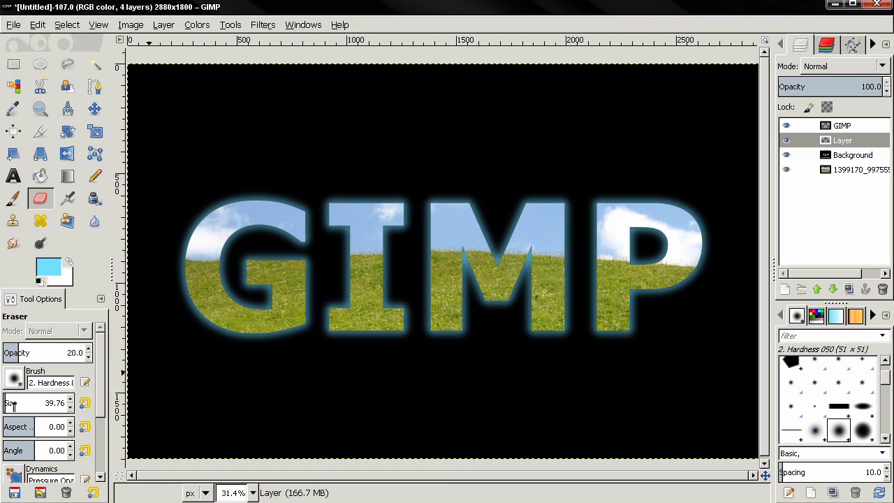
{"action": "left_click_drag", "start_coordinate": [15, 405], "coordinate": [43, 405]}
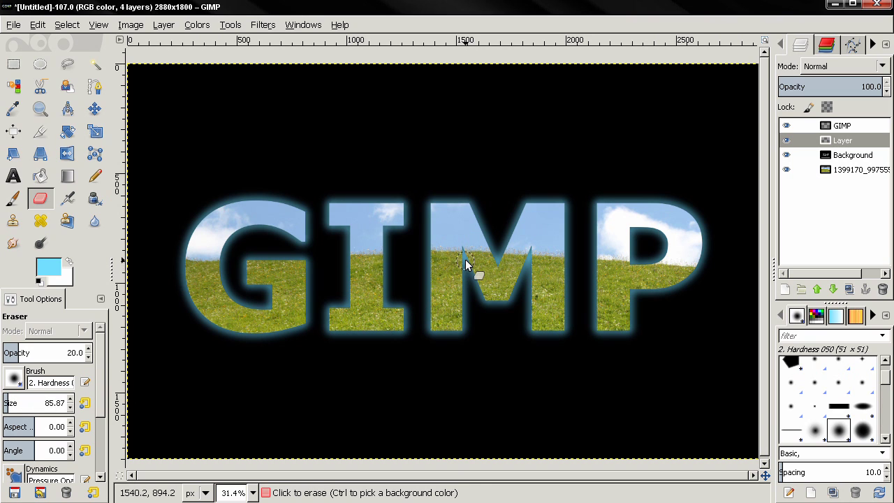
{"action": "mouse_move", "coordinate": [465, 259]}
{"action": "left_mouse_down"}
{"action": "mouse_move", "coordinate": [497, 295]}
{"action": "mouse_move", "coordinate": [512, 290]}
{"action": "mouse_move", "coordinate": [501, 262]}
{"action": "left_mouse_up"}
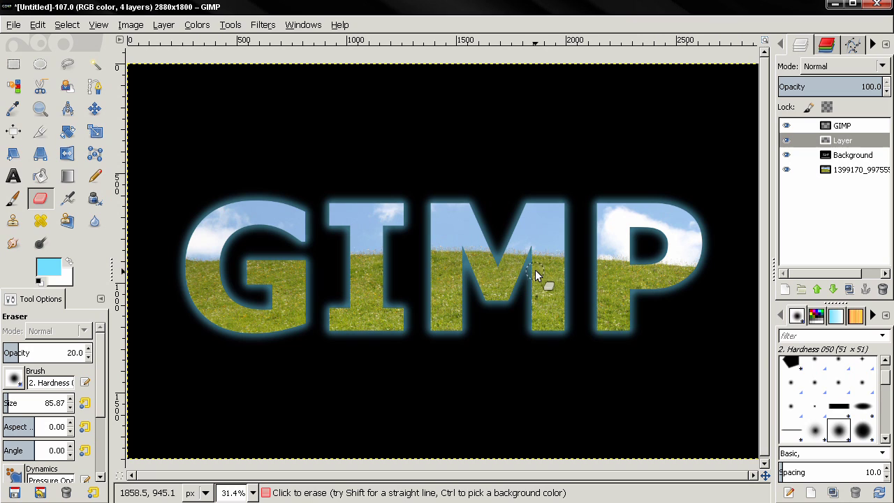
{"action": "left_click_drag", "start_coordinate": [535, 269], "coordinate": [525, 280]}
{"action": "key", "text": "bracketright"}
{"action": "key", "text": "bracketright"}
{"action": "key", "text": "bracketright"}
{"action": "key", "text": "bracketright"}
{"action": "key", "text": "bracketright"}
{"action": "key", "text": "bracketright"}
{"action": "key", "text": "bracketright"}
{"action": "key", "text": "bracketright"}
{"action": "key", "text": "bracketright"}
{"action": "key", "text": "bracketright"}
{"action": "key", "text": "bracketright"}
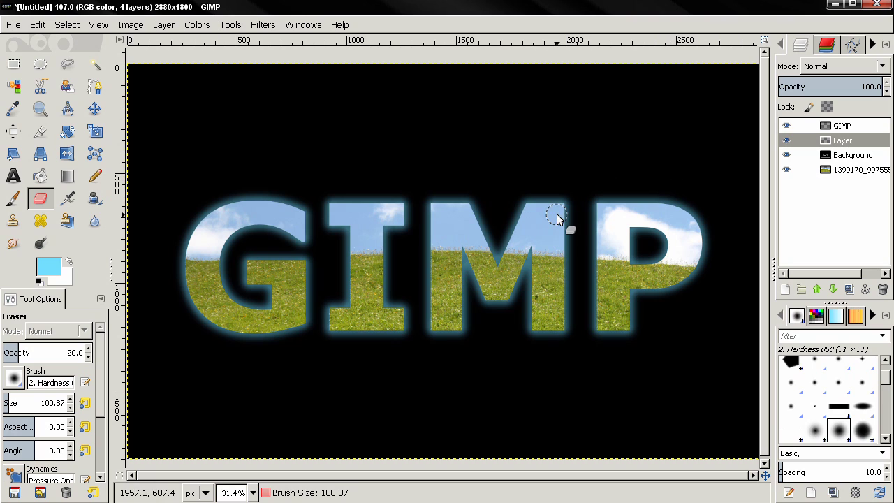
{"action": "key", "text": "Page_Up"}
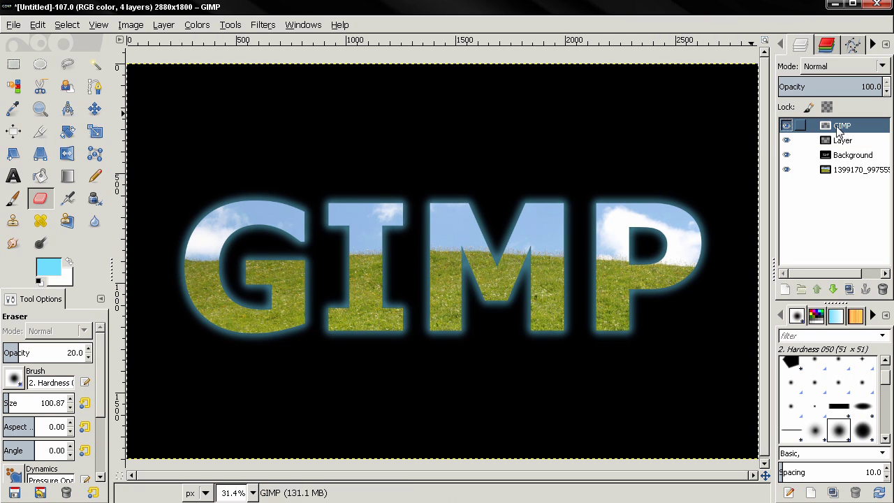
- Delete the GIMP text layer, leaving three layers, and hide the blue glow layer
{"action": "left_click", "coordinate": [882, 289]}
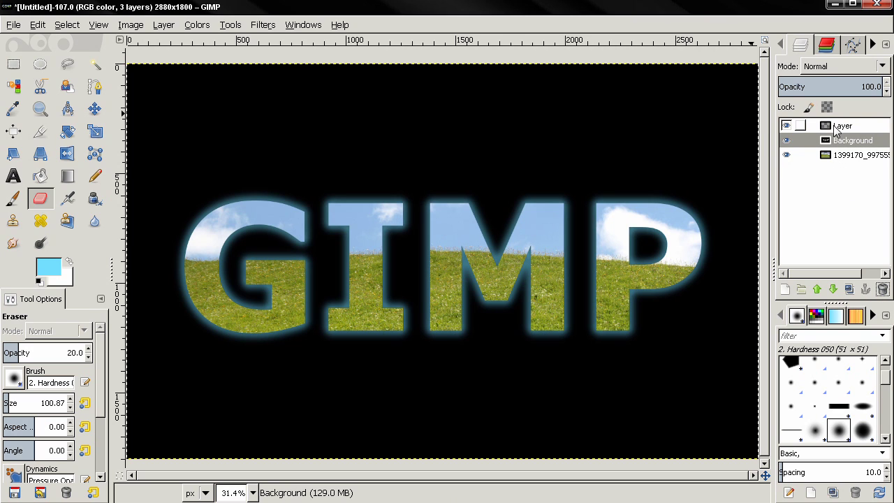
{"action": "left_click", "coordinate": [786, 138]}
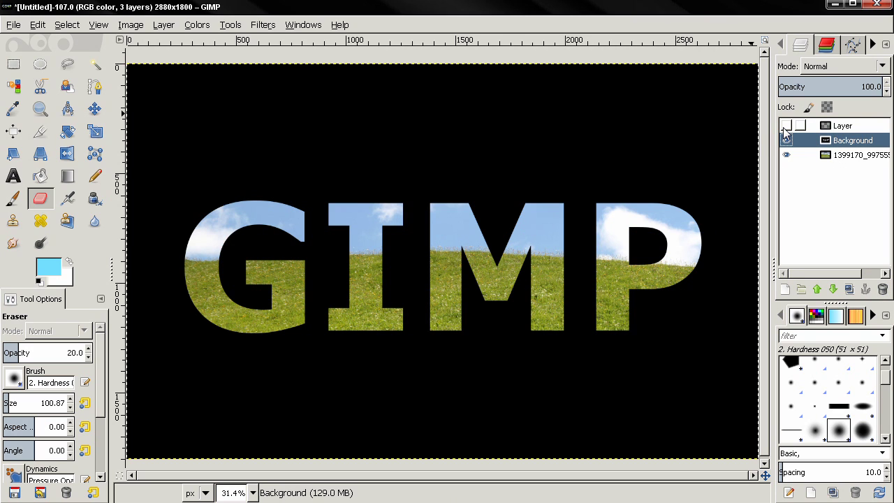
{"action": "left_click", "coordinate": [786, 139]}
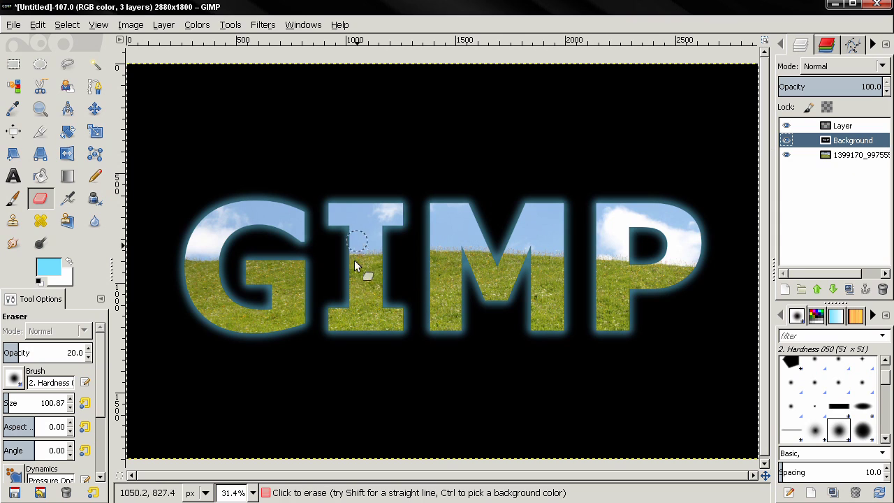
{"action": "left_click", "coordinate": [786, 125]}
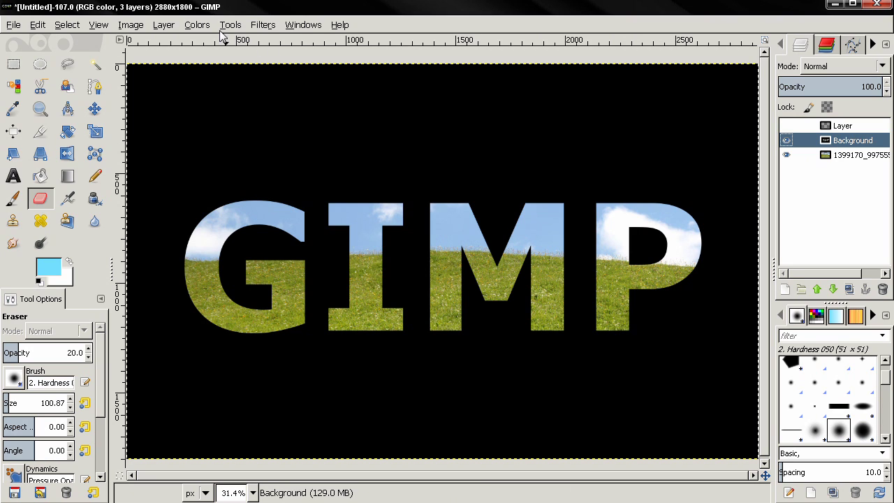
- Apply Light and Shadow > Drop Shadow with default 8 px offset and 15 px blur
{"action": "left_click", "coordinate": [262, 24]}
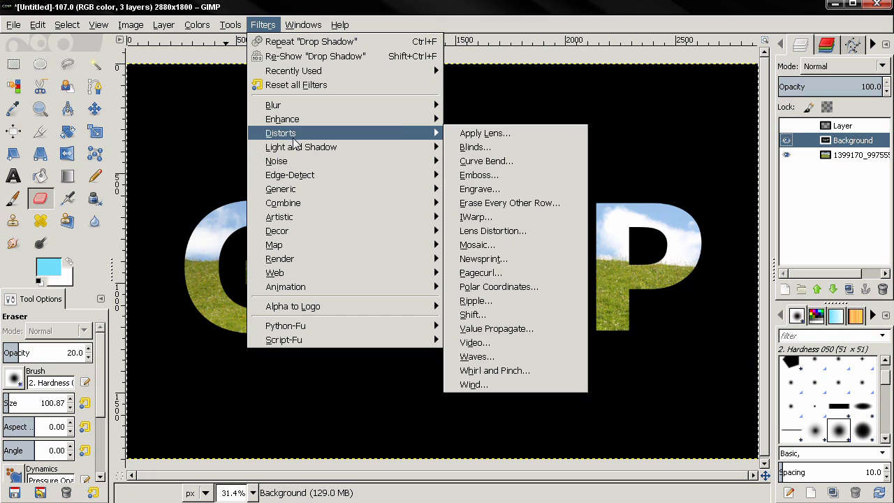
{"action": "mouse_move", "coordinate": [328, 148]}
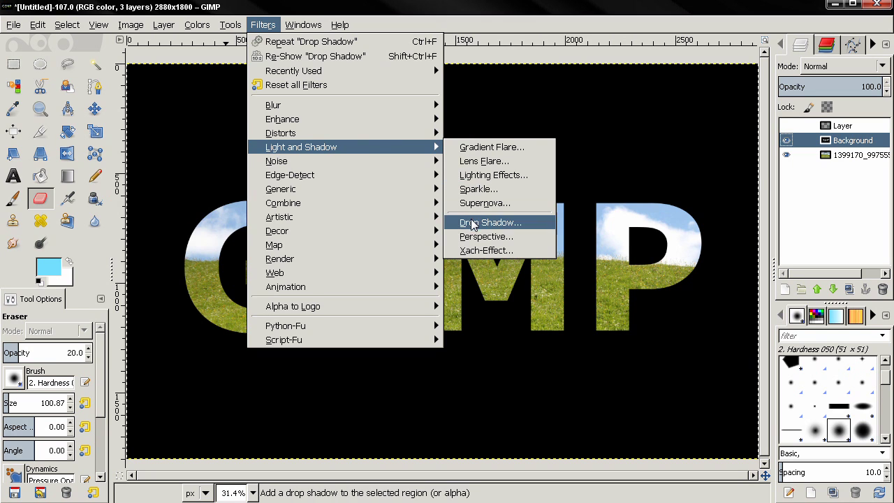
{"action": "left_click", "coordinate": [485, 275]}
{"action": "left_click", "coordinate": [208, 323]}
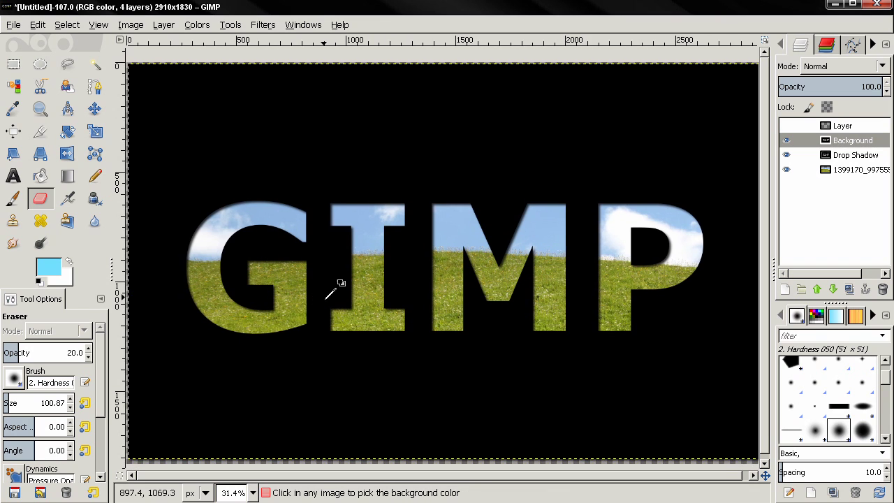
{"action": "scroll", "coordinate": [324, 301], "scroll_direction": "down", "scroll_amount": 1, "text": "ctrl"}
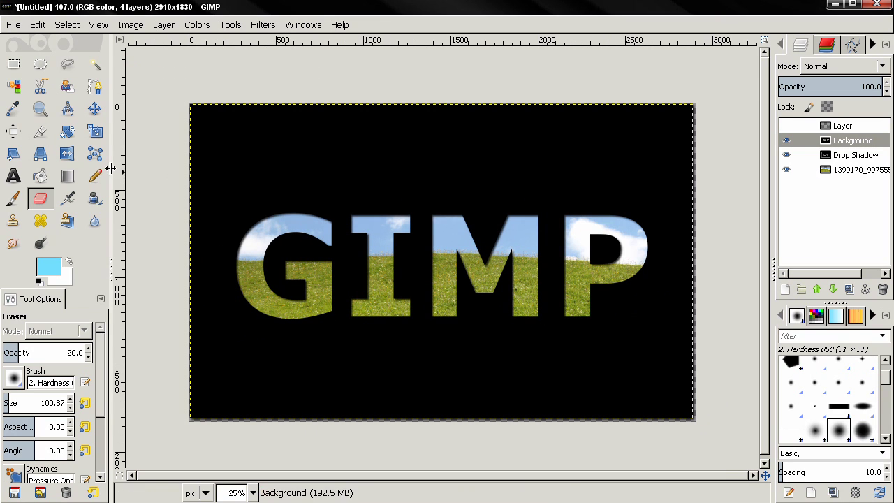
- Crop the image to 2848×1764, show the blue glow again, and select the Move tool
{"action": "left_click", "coordinate": [39, 131]}
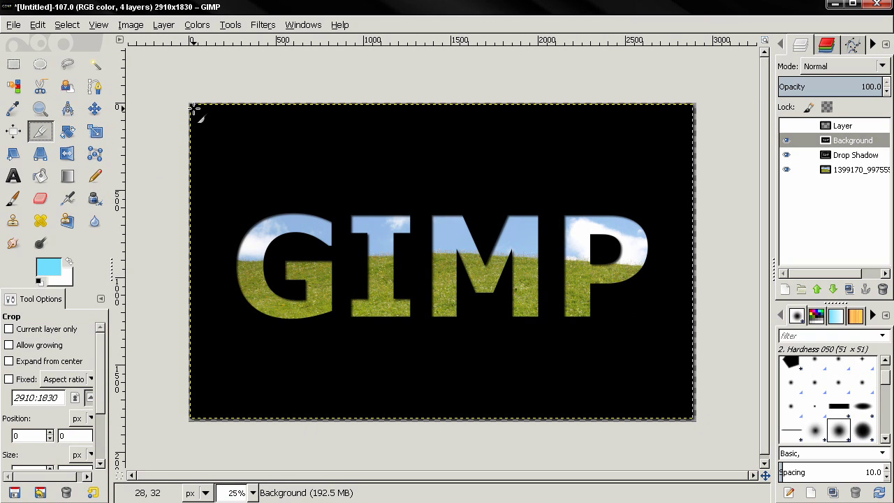
{"action": "left_click_drag", "start_coordinate": [195, 109], "coordinate": [696, 423]}
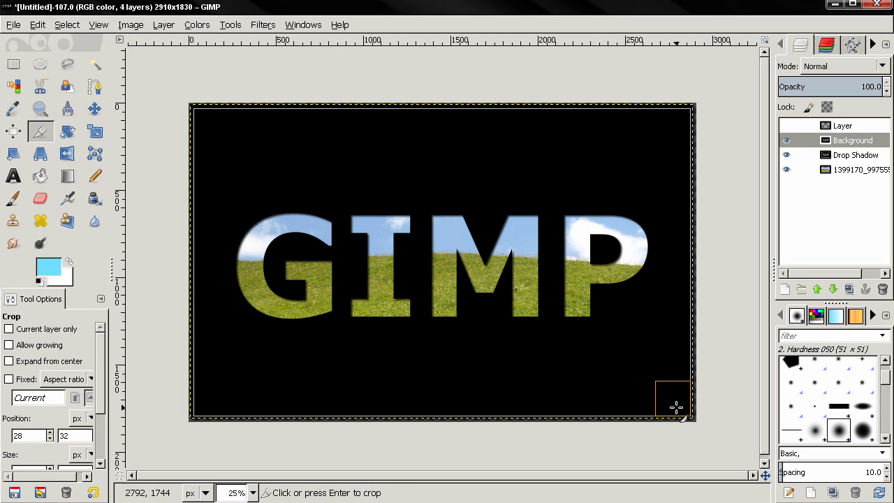
{"action": "key", "text": "Return"}
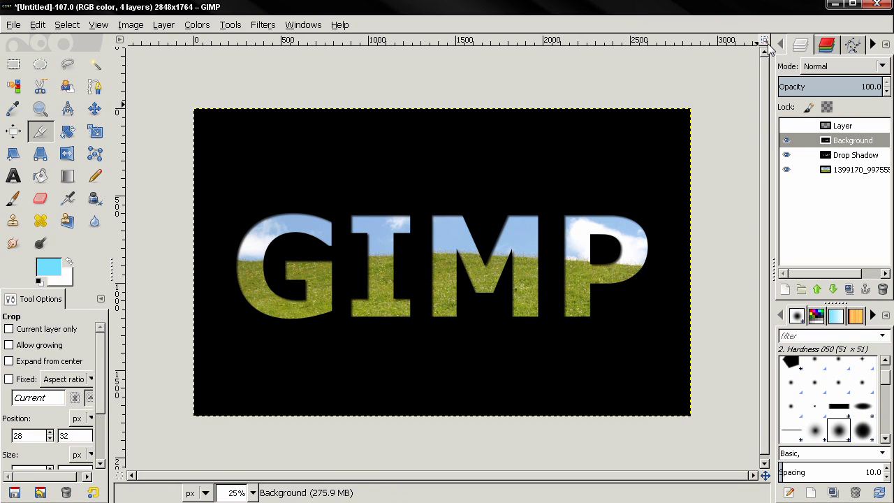
{"action": "left_click", "coordinate": [764, 43]}
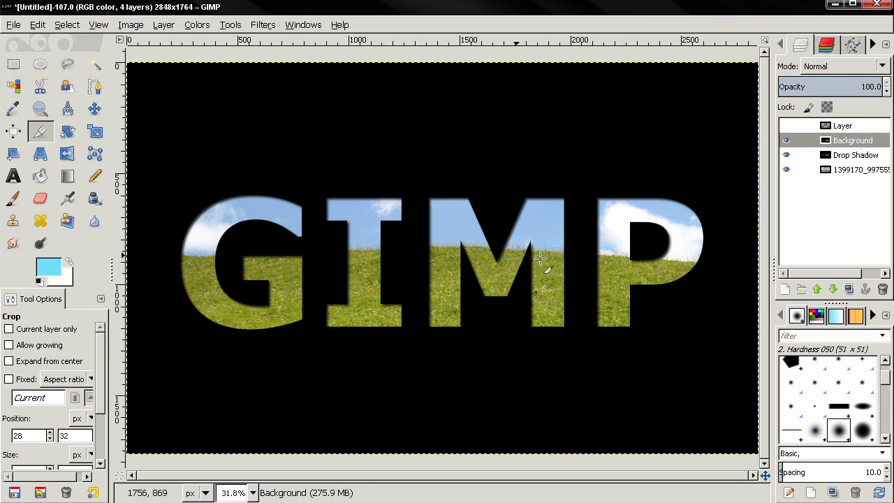
{"action": "left_click", "coordinate": [786, 126]}
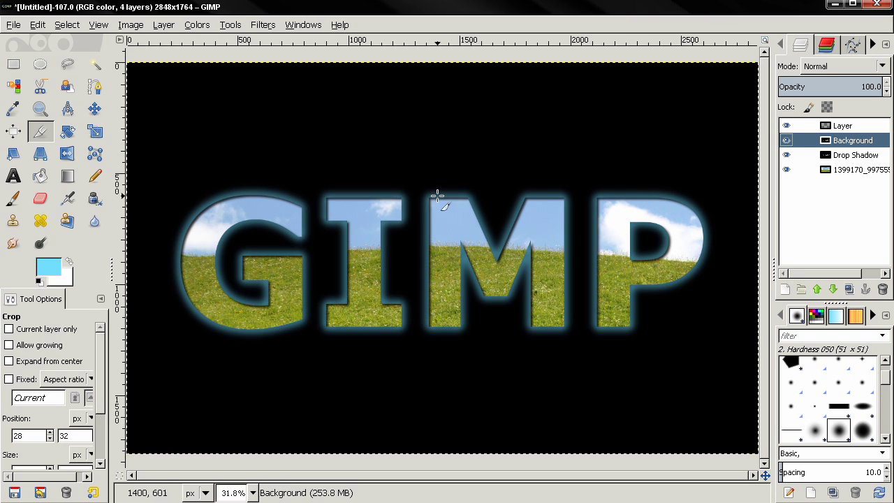
{"action": "left_click", "coordinate": [95, 108]}
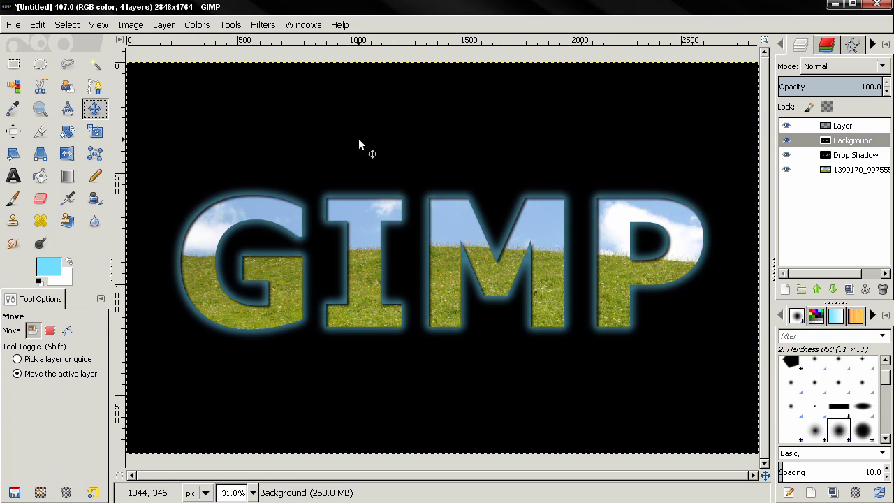
- Hide the glow and Drop Shadow layers, add transparent Layer #1, and show it alone
{"action": "left_click", "coordinate": [786, 140], "text": "shift"}
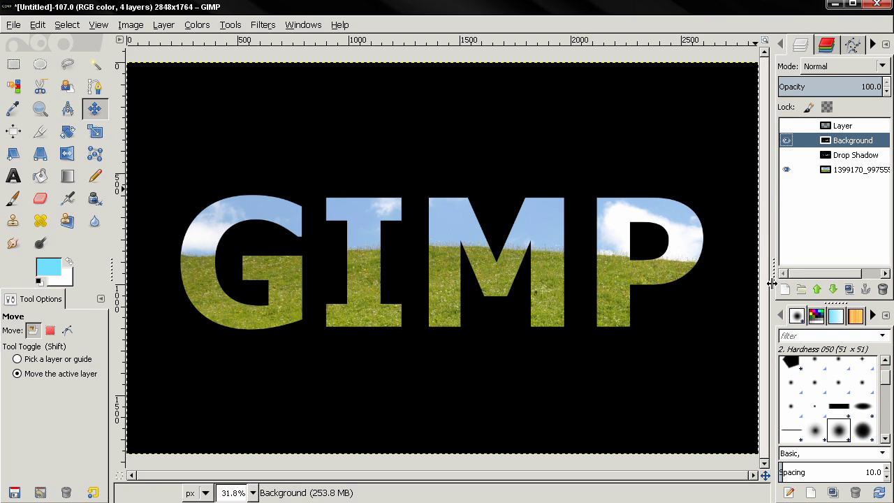
{"action": "left_click_drag", "start_coordinate": [79, 19], "coordinate": [238, 94]}
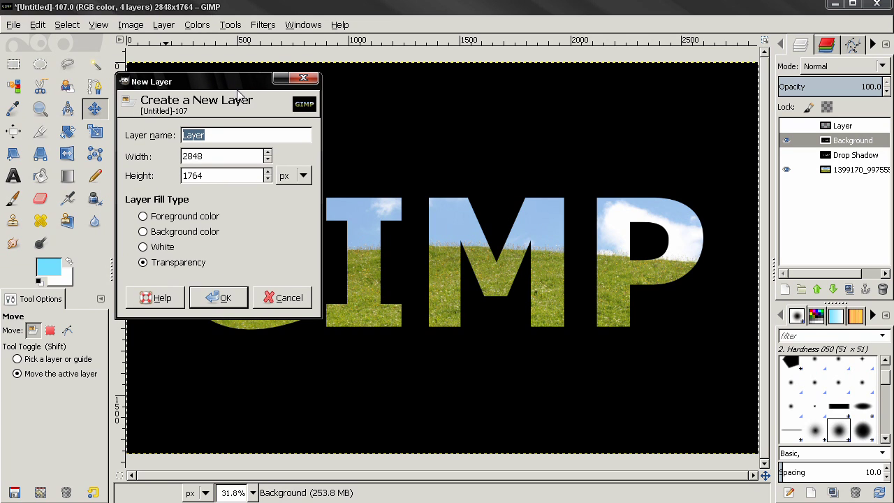
{"action": "left_click", "coordinate": [218, 298]}
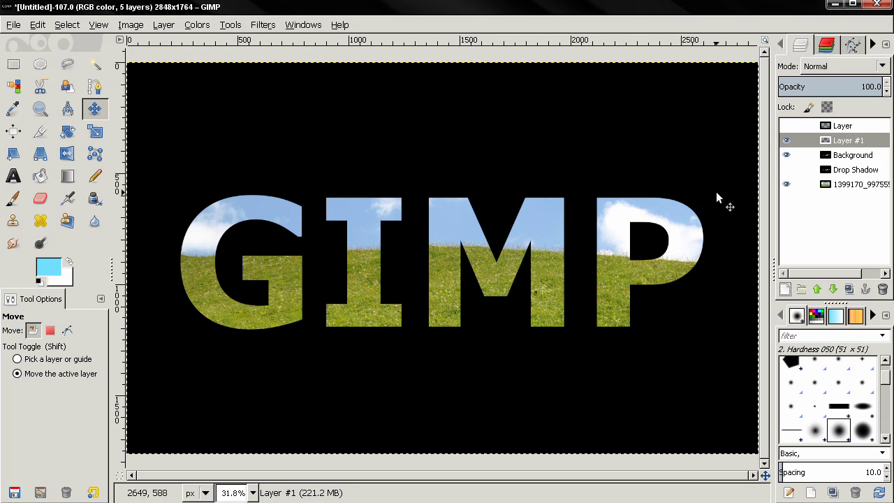
{"action": "left_click", "coordinate": [786, 141], "text": "shift"}
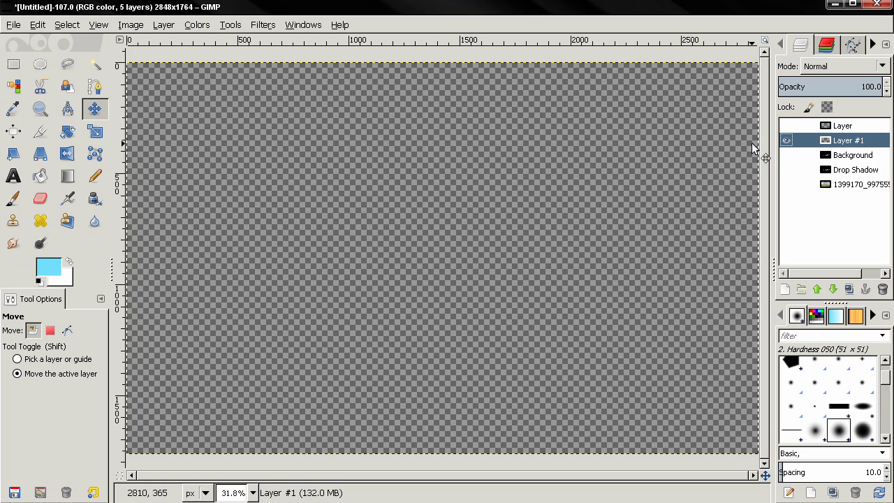
{"action": "left_click", "coordinate": [786, 126]}
- Draw a vertical Yellow Orange gradient on Layer #1, orange at top and yellow at bottom
{"action": "left_click", "coordinate": [786, 126]}
{"action": "left_click", "coordinate": [67, 176]}
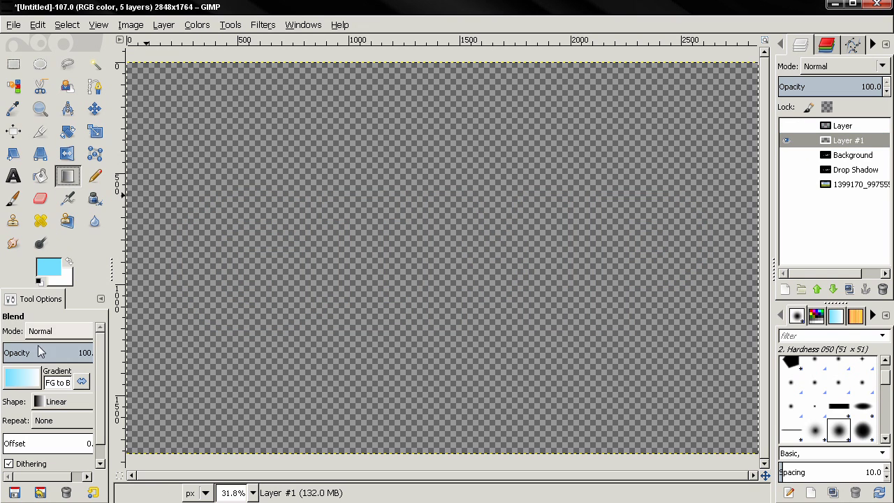
{"action": "left_click", "coordinate": [23, 378]}
{"action": "scroll", "coordinate": [77, 251], "scroll_direction": "down", "scroll_amount": 3}
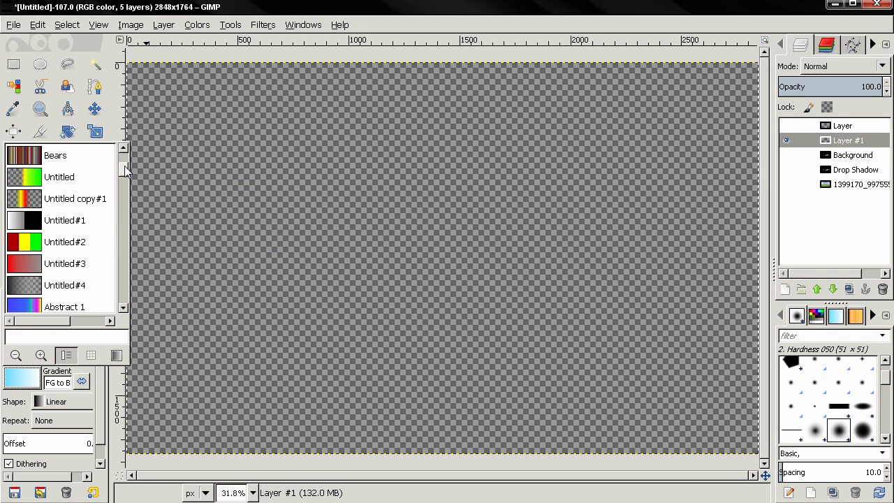
{"action": "left_click_drag", "start_coordinate": [124, 165], "coordinate": [126, 310]}
{"action": "left_click", "coordinate": [66, 306]}
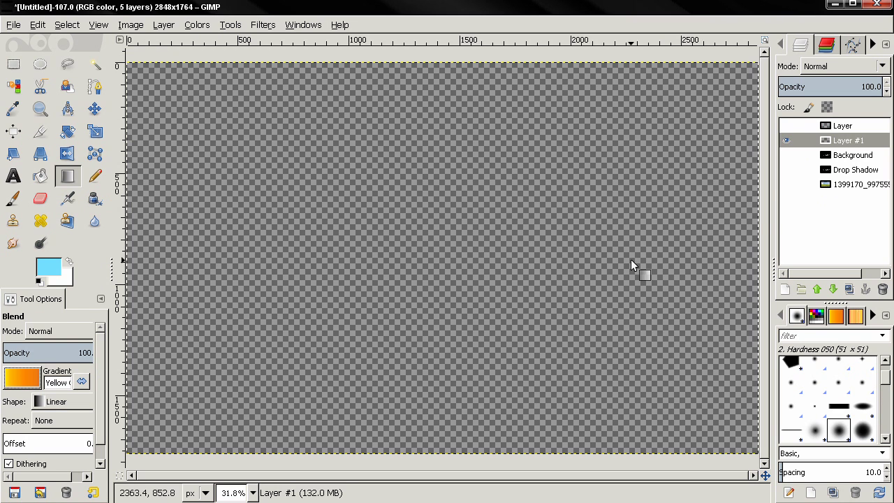
{"action": "left_click_drag", "start_coordinate": [421, 421], "coordinate": [425, 56]}
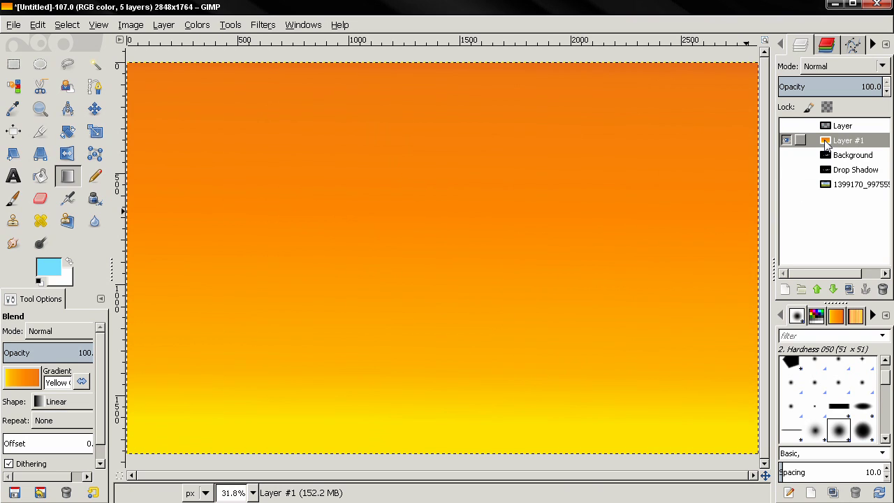
{"action": "mouse_move", "coordinate": [825, 142]}
{"action": "left_mouse_down"}
{"action": "mouse_move", "coordinate": [825, 185]}
{"action": "mouse_move", "coordinate": [825, 145]}
{"action": "left_mouse_up"}
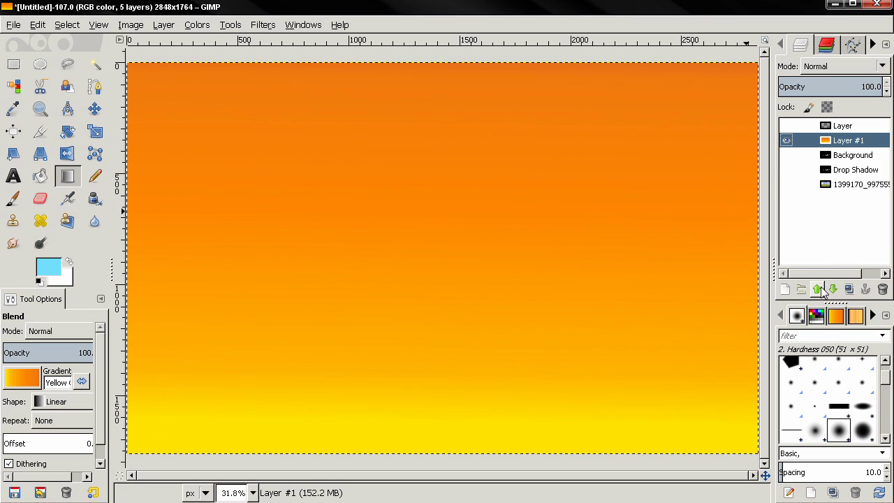
- Show Background and the grass photo layer, then take Alpha to Selection from Background
{"action": "left_click", "coordinate": [787, 155]}
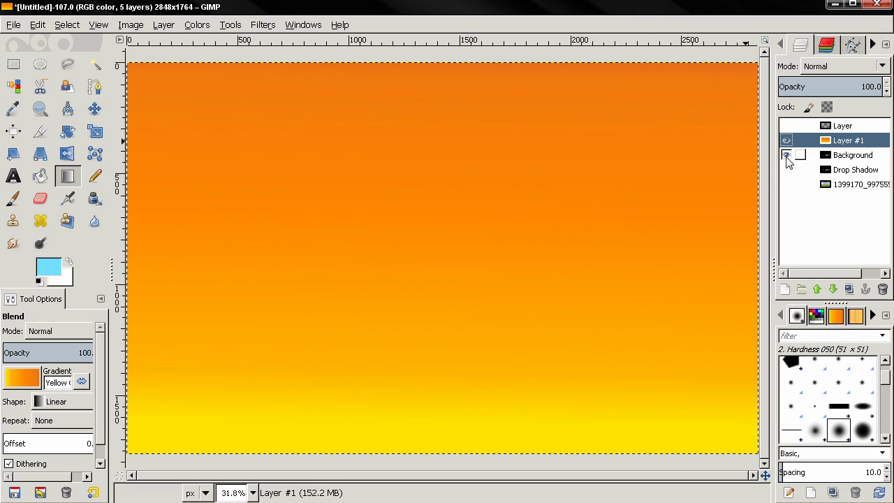
{"action": "left_click", "coordinate": [786, 125]}
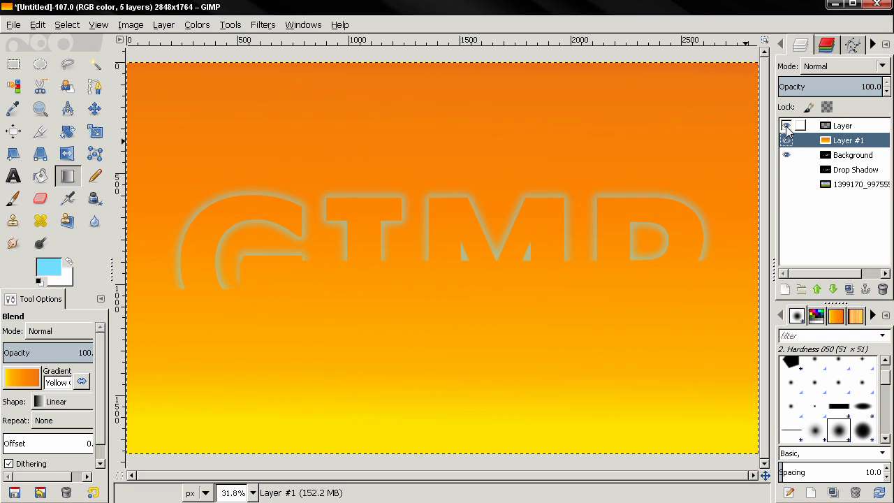
{"action": "left_click", "coordinate": [786, 126]}
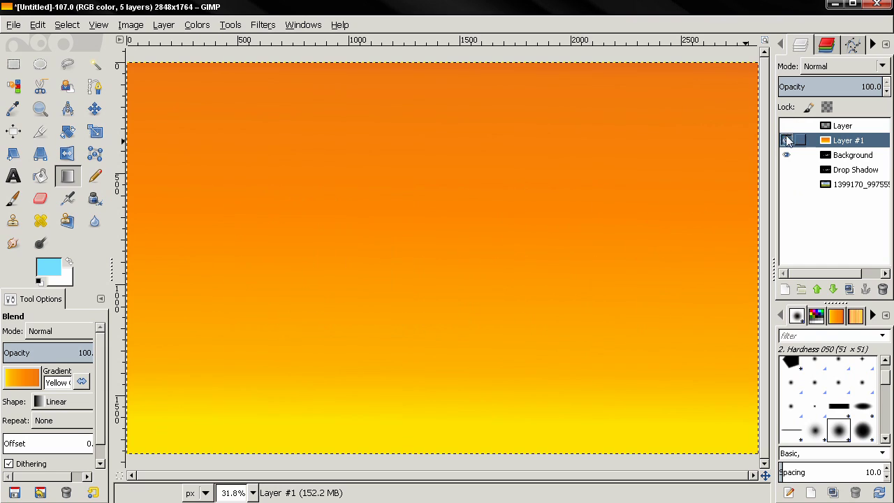
{"action": "left_click", "coordinate": [786, 184]}
{"action": "left_click", "coordinate": [835, 161]}
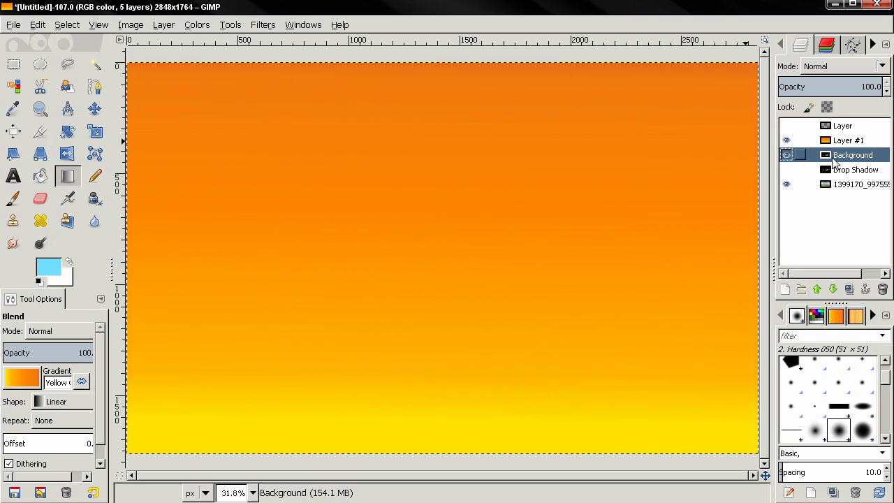
{"action": "right_click", "coordinate": [835, 160]}
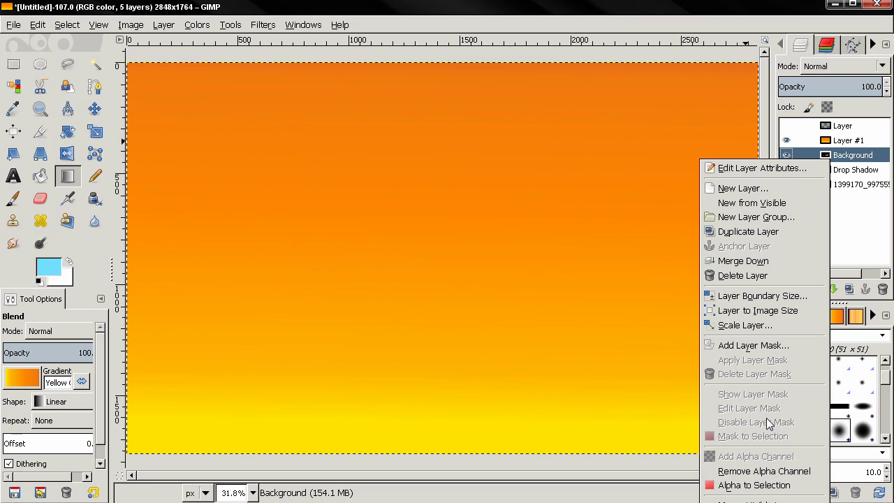
{"action": "left_click", "coordinate": [761, 485]}
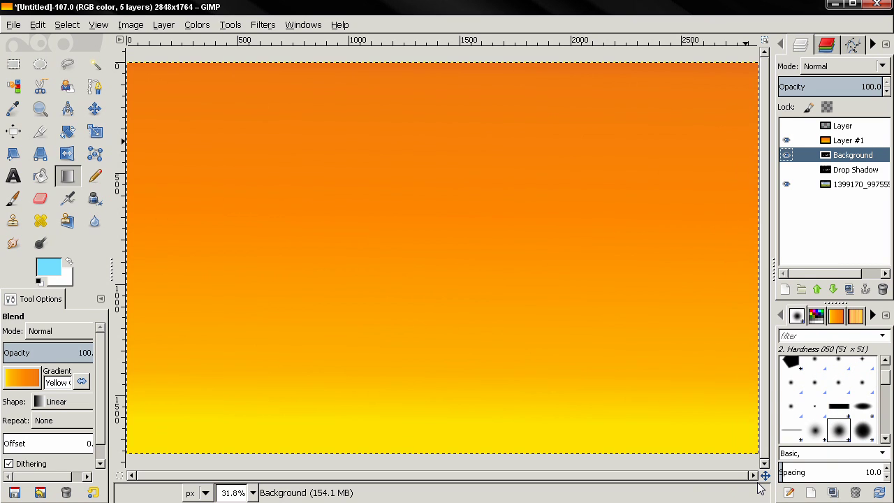
{"action": "left_click", "coordinate": [76, 26]}
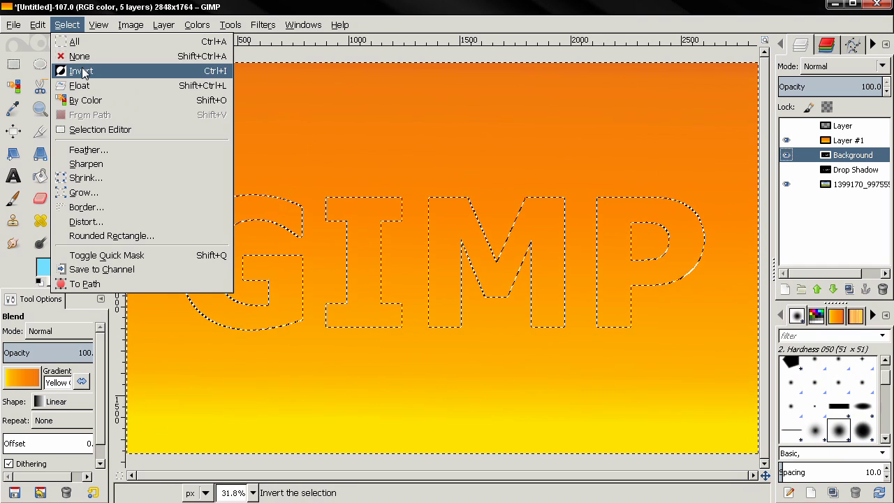
{"action": "left_click", "coordinate": [133, 71]}
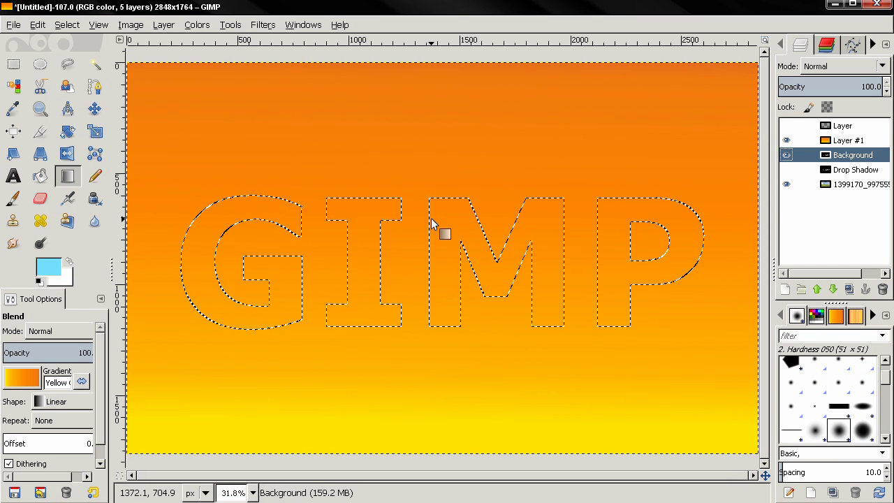
- Delete the letter shapes from gradient Layer #1, deselect, and turn on the Drop Shadow layer
{"action": "left_click", "coordinate": [860, 140]}
{"action": "right_click", "coordinate": [858, 143]}
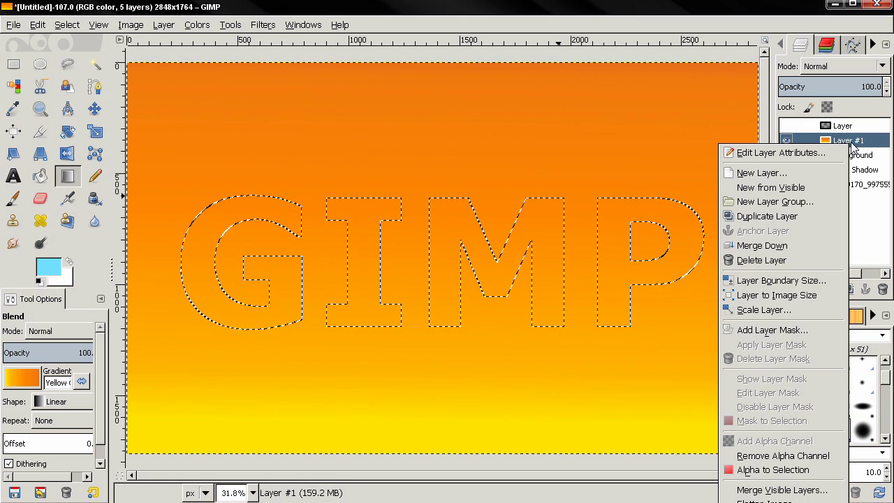
{"action": "left_click", "coordinate": [857, 144]}
{"action": "key", "text": "Delete"}
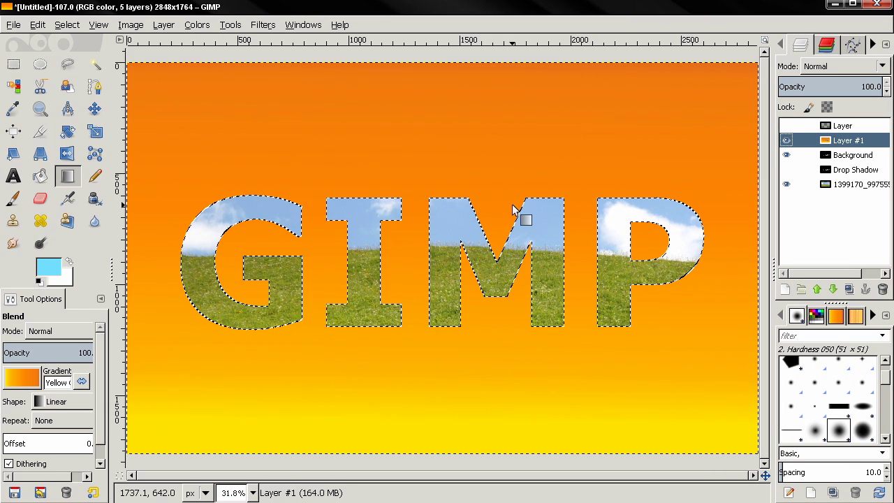
{"action": "key", "text": "shift+ctrl+a"}
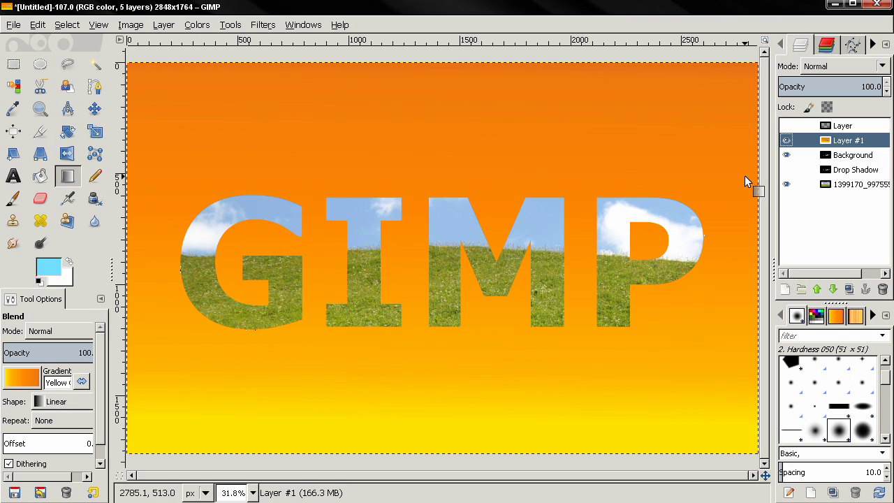
{"action": "left_click", "coordinate": [786, 169]}
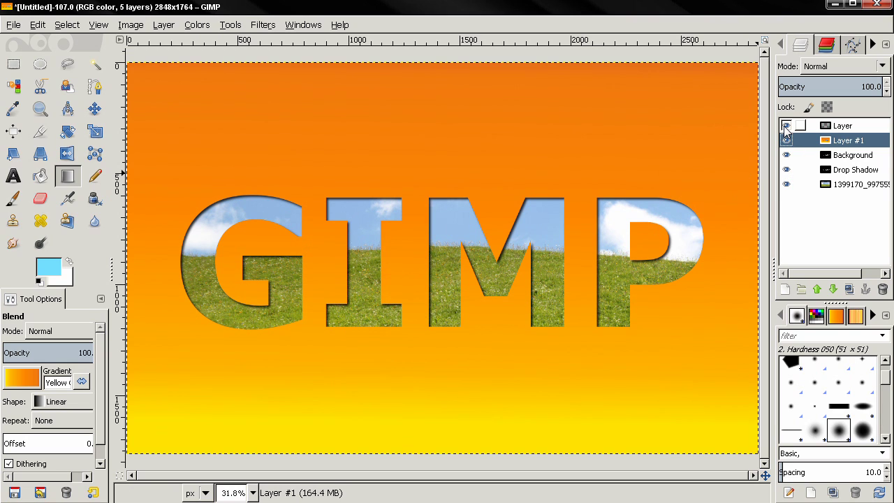
{"action": "left_click", "coordinate": [786, 125]}
{"action": "left_click", "coordinate": [786, 127]}
{"action": "left_click", "coordinate": [786, 141]}
{"action": "left_click", "coordinate": [786, 170]}
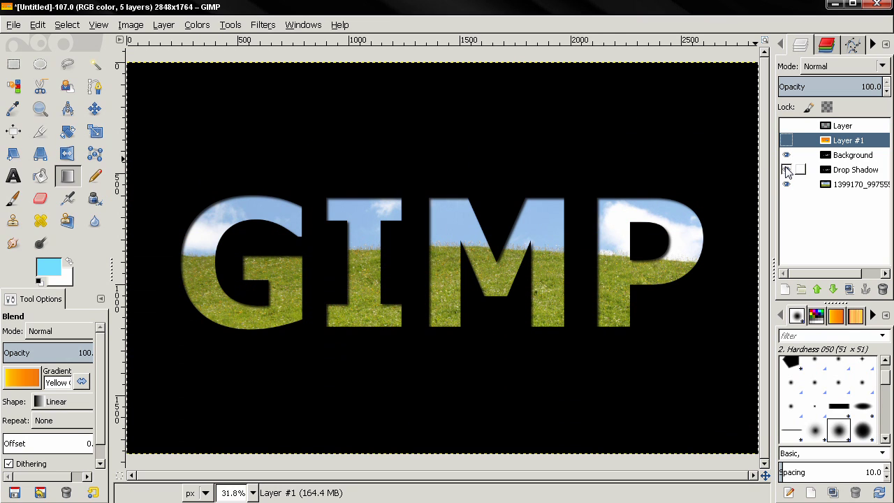
{"action": "left_click", "coordinate": [787, 169]}
{"action": "left_click", "coordinate": [786, 140]}
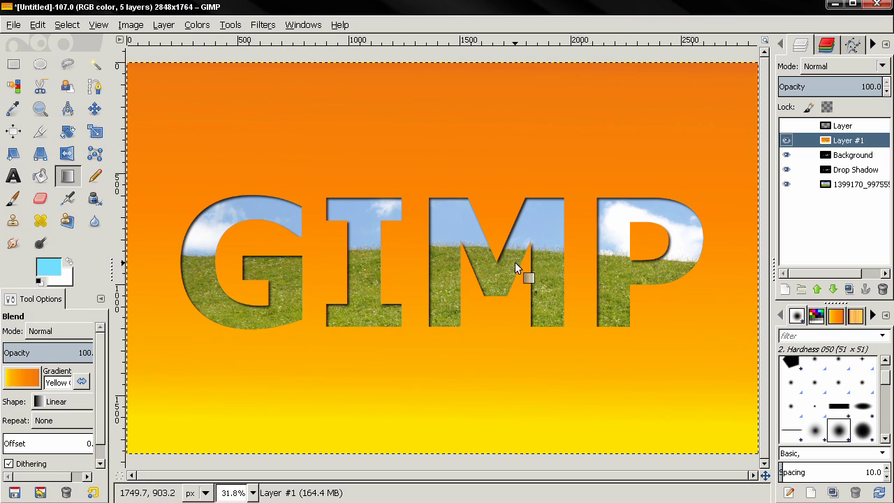
{"action": "scroll", "coordinate": [514, 262], "scroll_direction": "down", "scroll_amount": 2}
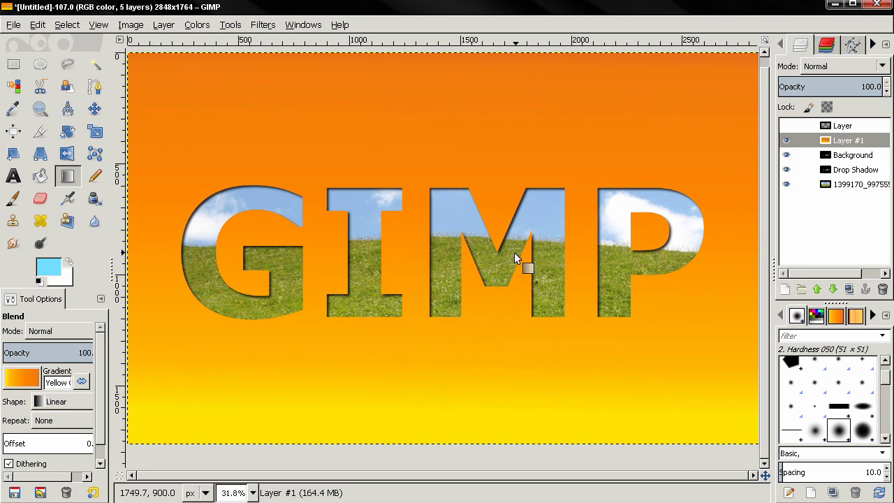